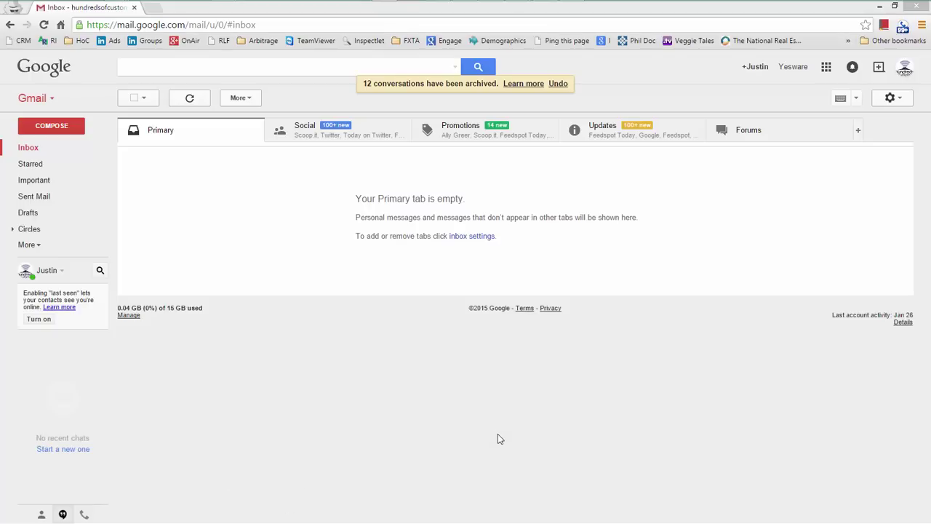
Step: Open Gmail's Accounts and Import settings, then open a new incognito tab beside them
{"action": "left_click", "coordinate": [895, 98]}
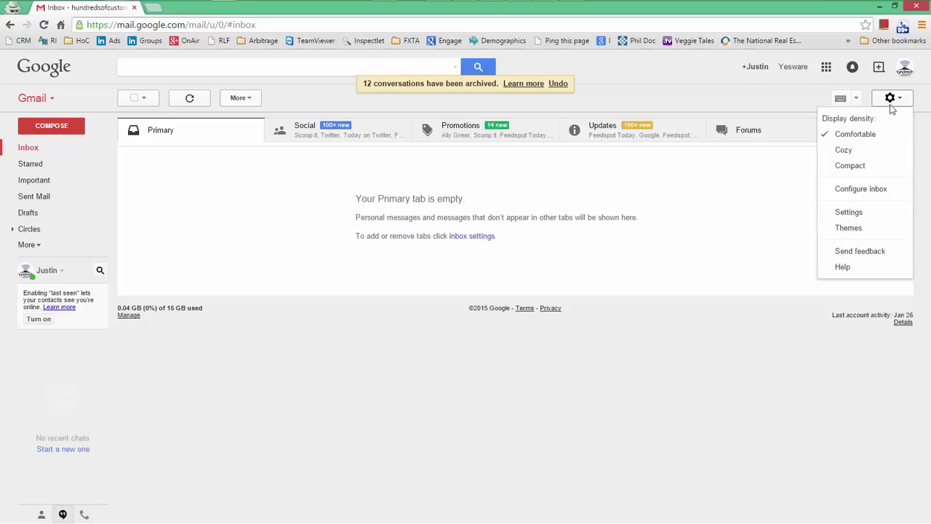
{"action": "left_click", "coordinate": [856, 214]}
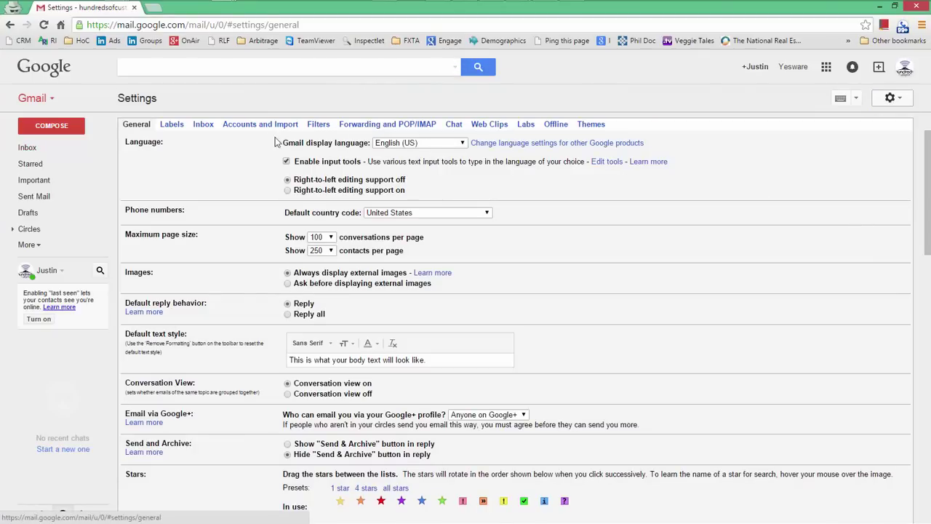
{"action": "left_click", "coordinate": [258, 127]}
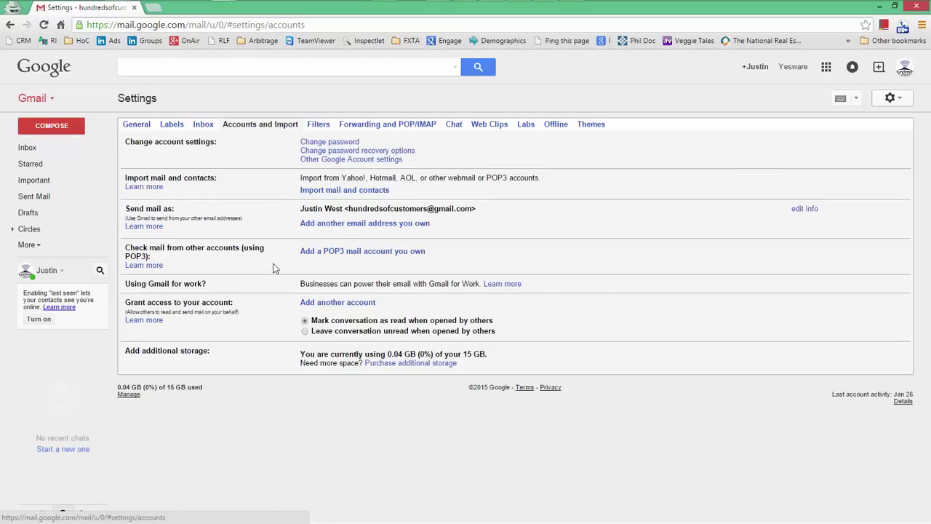
{"action": "left_click", "coordinate": [157, 8]}
Step: Log in to my.bluehost.com with the saved hosting login and open cPanel's Email Accounts page
{"action": "type", "text": "my"}
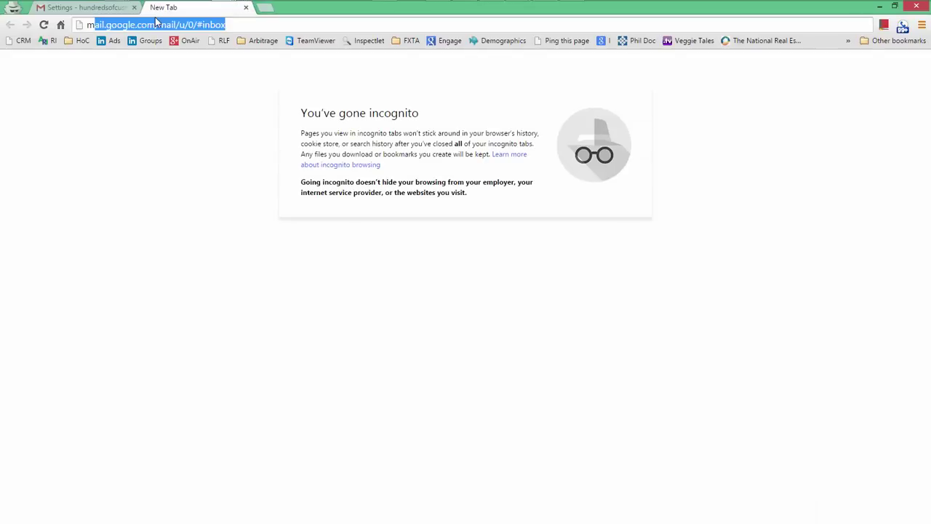
{"action": "type", "text": ".bluehost.com"}
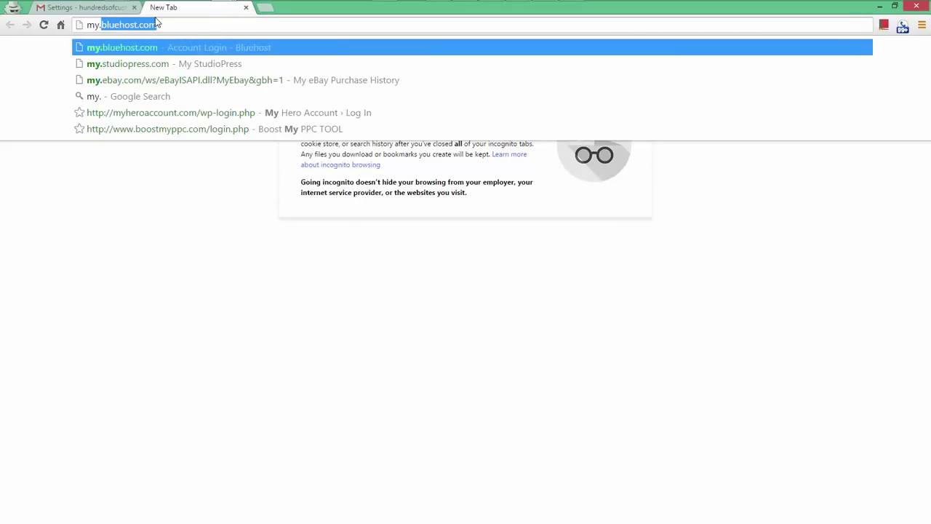
{"action": "key", "text": "Return"}
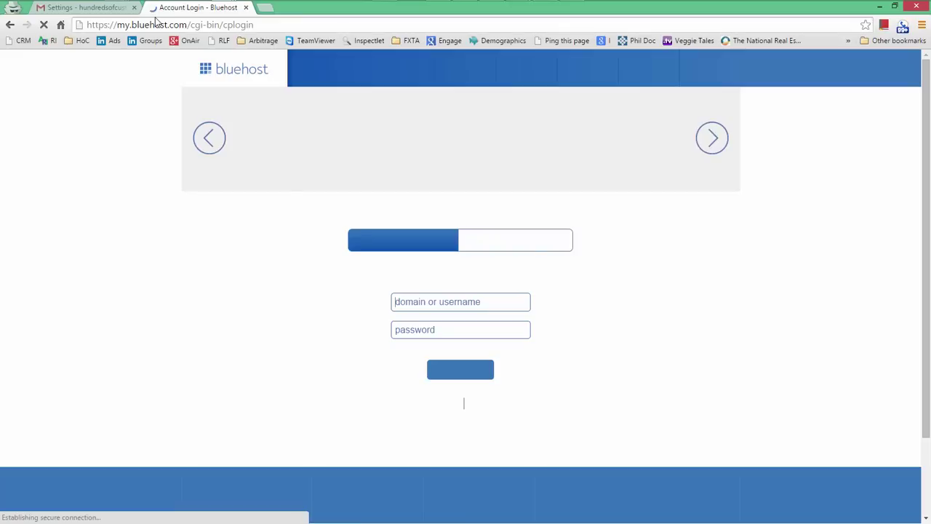
{"action": "left_click", "coordinate": [433, 301]}
{"action": "left_click", "coordinate": [426, 319]}
{"action": "left_click", "coordinate": [445, 368]}
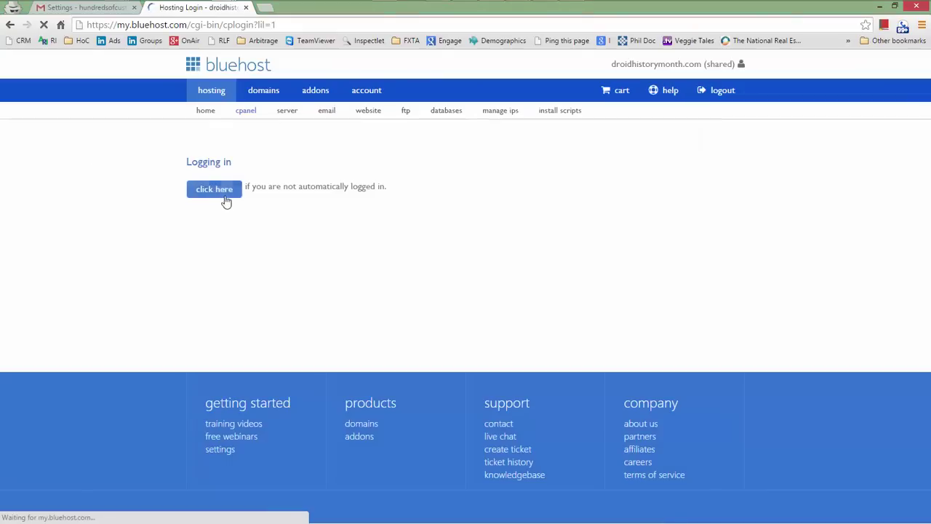
{"action": "left_click", "coordinate": [218, 190]}
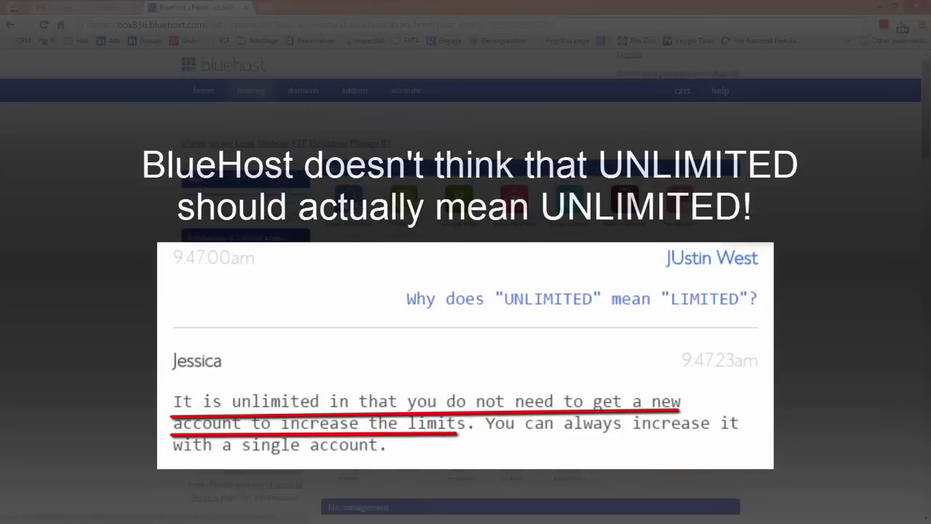
{"action": "left_click", "coordinate": [348, 201]}
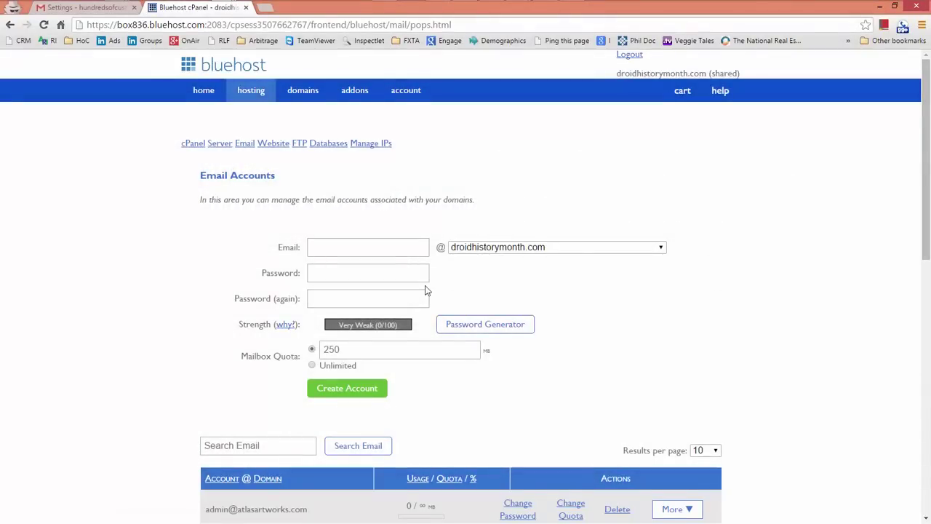
Step: On page 2 of the account list, open Configure Email Client for the localleader.tv mailbox
{"action": "scroll", "coordinate": [428, 290], "scroll_direction": "down", "scroll_amount": 4}
{"action": "scroll", "coordinate": [227, 308], "scroll_direction": "down", "scroll_amount": 4}
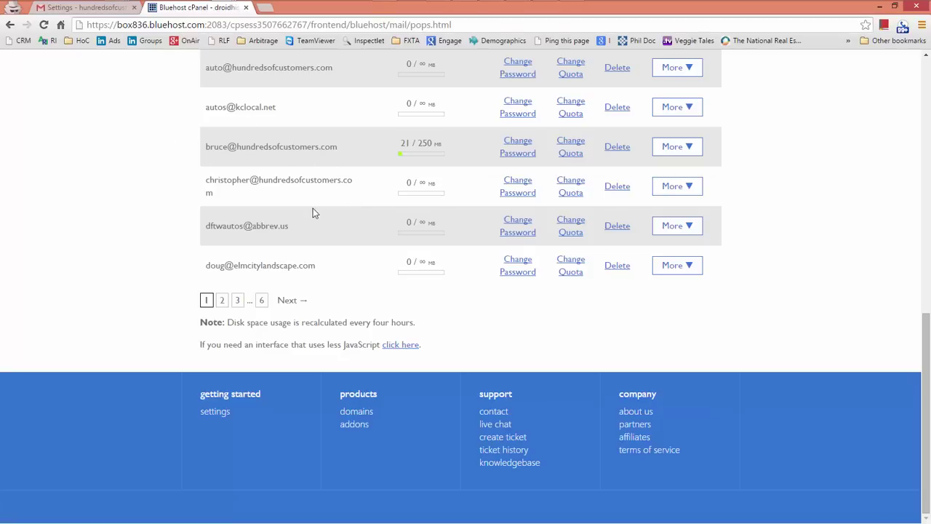
{"action": "left_click", "coordinate": [223, 303]}
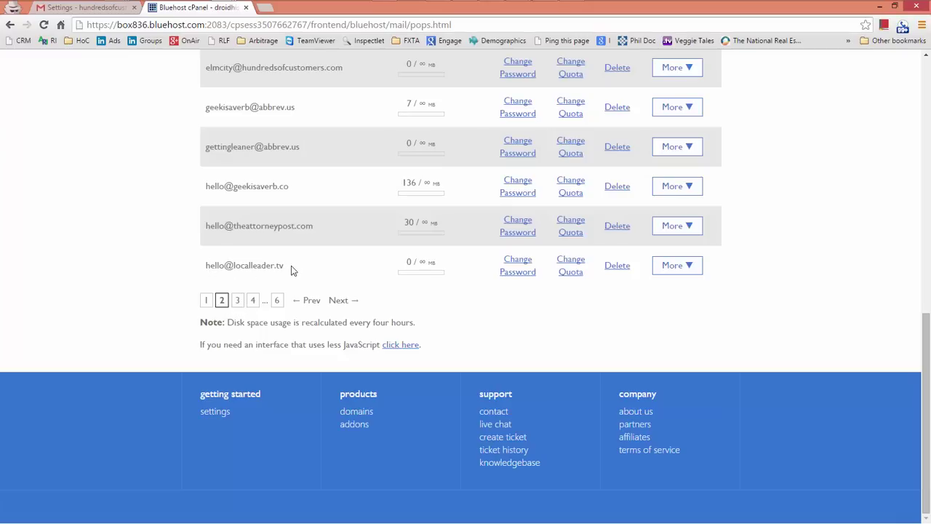
{"action": "left_click_drag", "start_coordinate": [285, 266], "coordinate": [239, 265]}
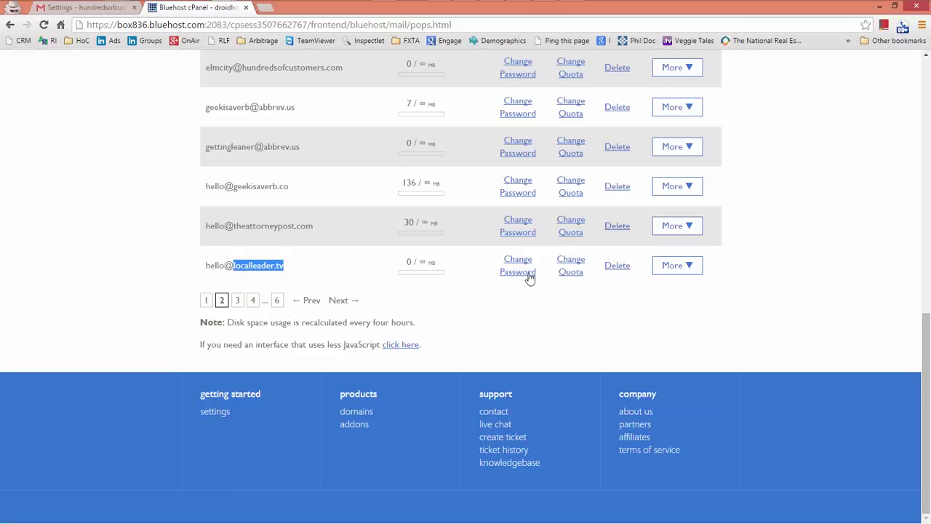
{"action": "left_click", "coordinate": [686, 269]}
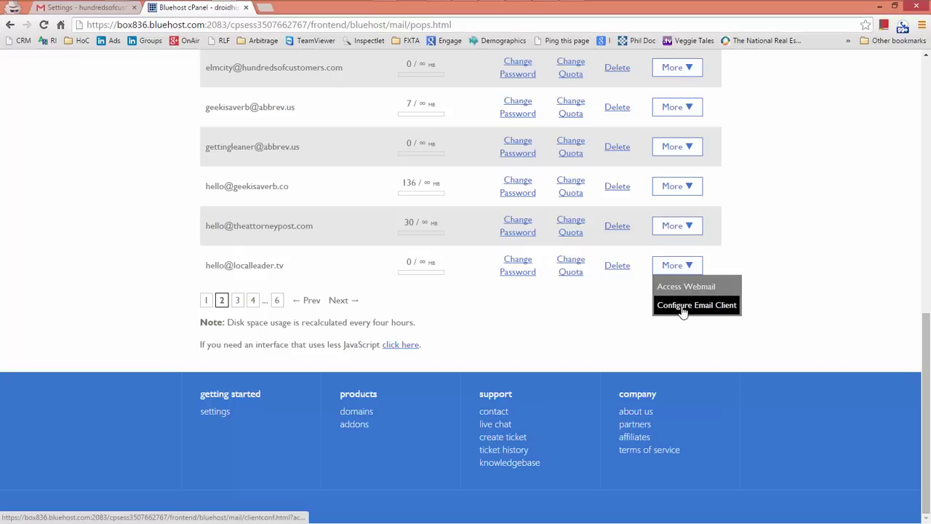
{"action": "left_click", "coordinate": [682, 306]}
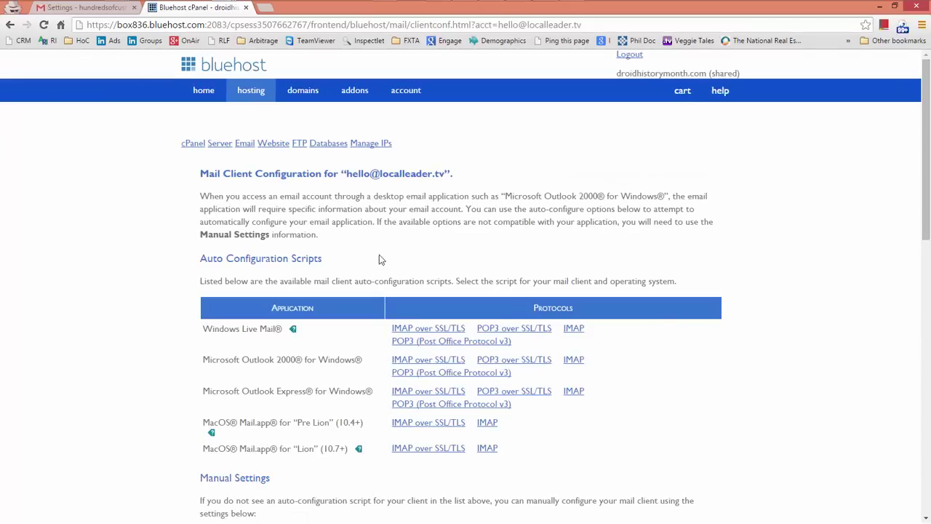
Step: Scroll to Manual Settings and look over the secure SSL/TLS server and port details
{"action": "scroll", "coordinate": [274, 363], "scroll_direction": "down", "scroll_amount": 5}
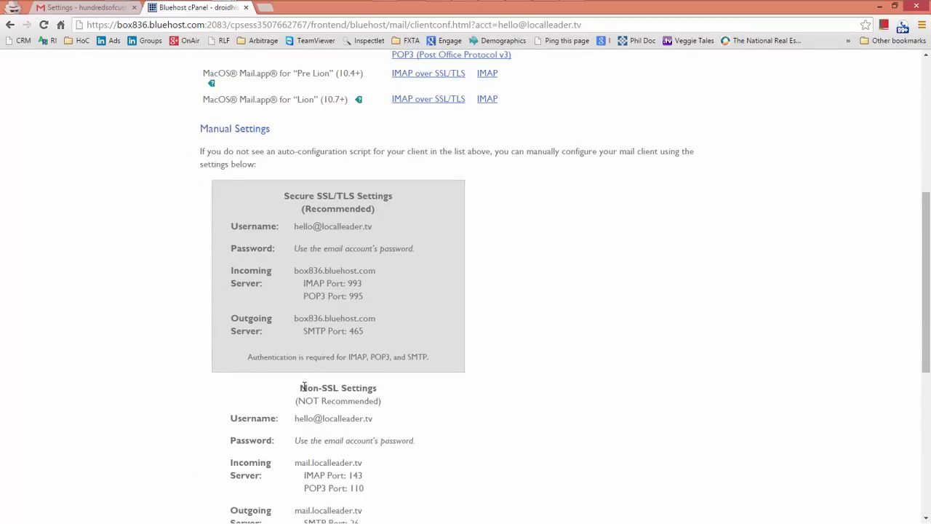
{"action": "left_click_drag", "start_coordinate": [384, 342], "coordinate": [215, 274]}
{"action": "left_click", "coordinate": [210, 272]}
Step: Move the Bluehost tab into its own window, arranged side by side with Gmail settings
{"action": "left_click", "coordinate": [894, 7]}
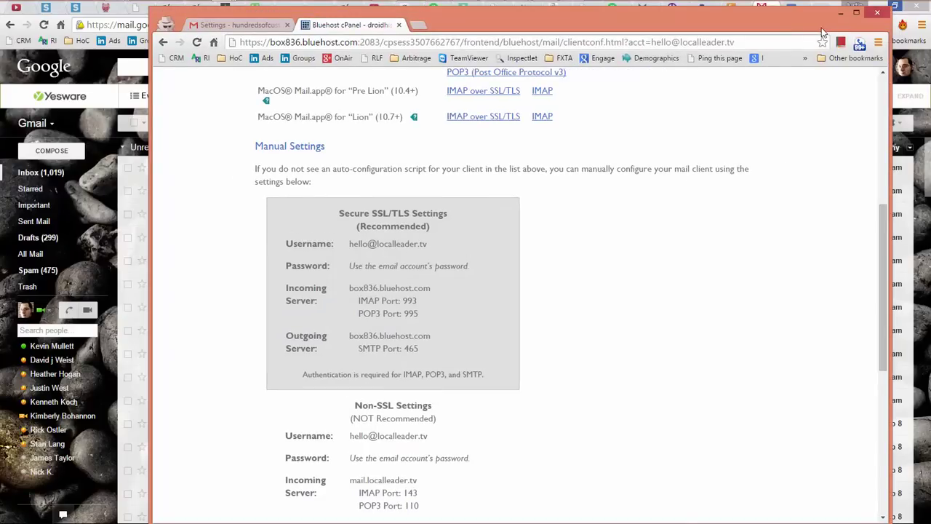
{"action": "left_click_drag", "start_coordinate": [822, 28], "coordinate": [664, 23]}
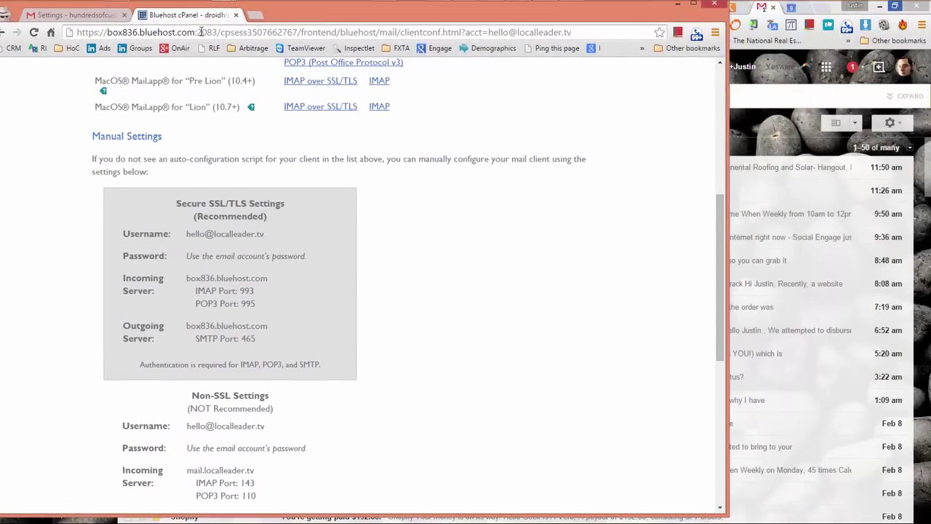
{"action": "mouse_move", "coordinate": [178, 24]}
{"action": "left_click_drag", "start_coordinate": [180, 26], "coordinate": [930, 43]}
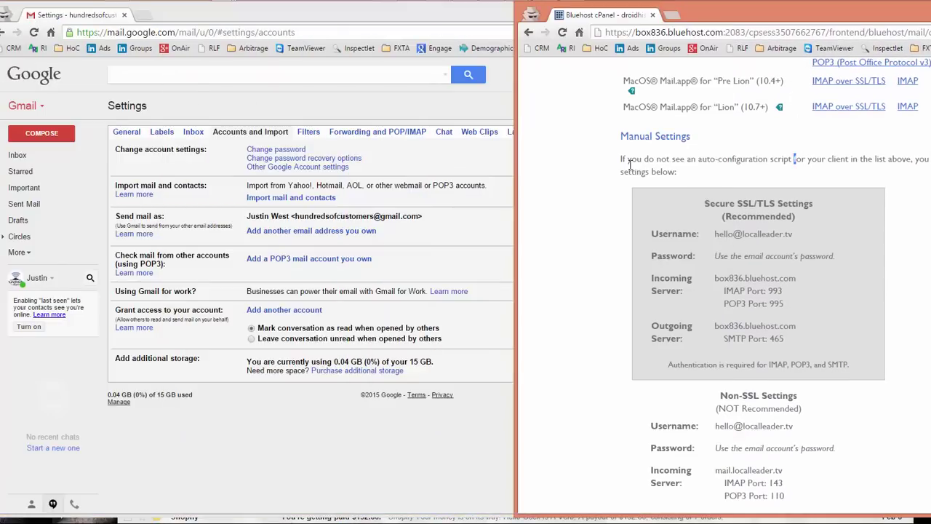
{"action": "left_click_drag", "start_coordinate": [512, 179], "coordinate": [652, 176]}
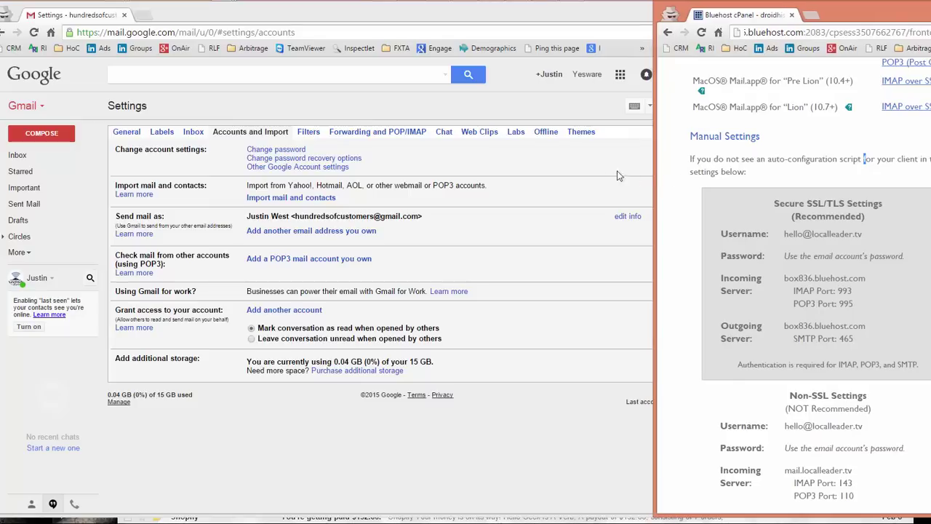
{"action": "left_click", "coordinate": [457, 139]}
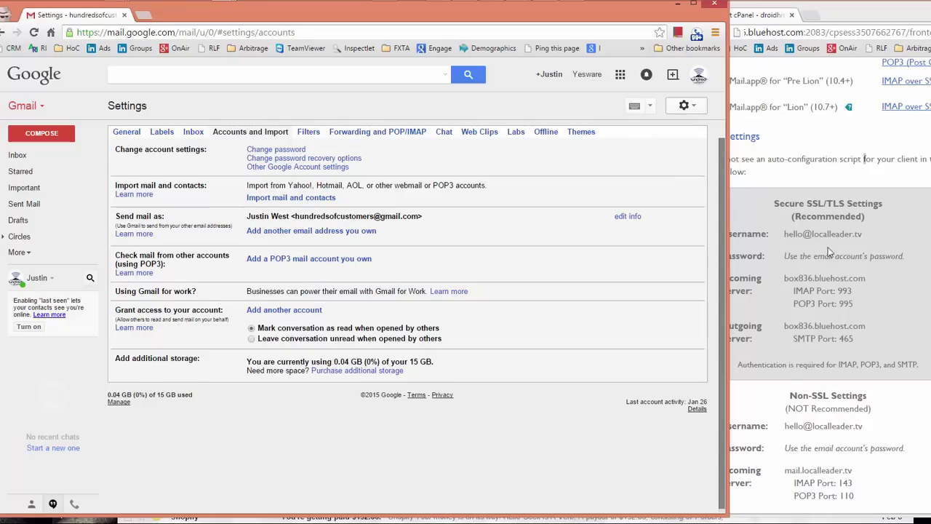
Step: Add the localleader.tv email address as a POP3 account, correcting a typo, and continue
{"action": "left_click", "coordinate": [275, 259]}
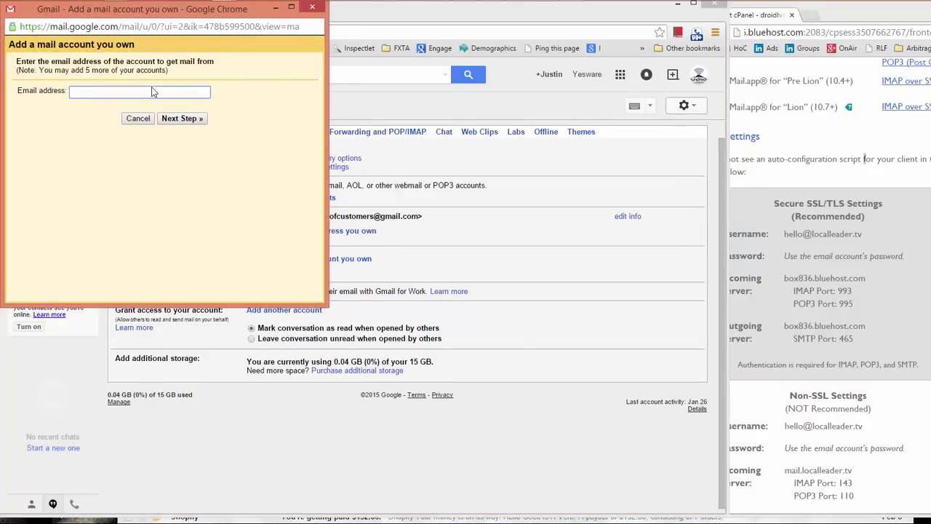
{"action": "left_click", "coordinate": [159, 118]}
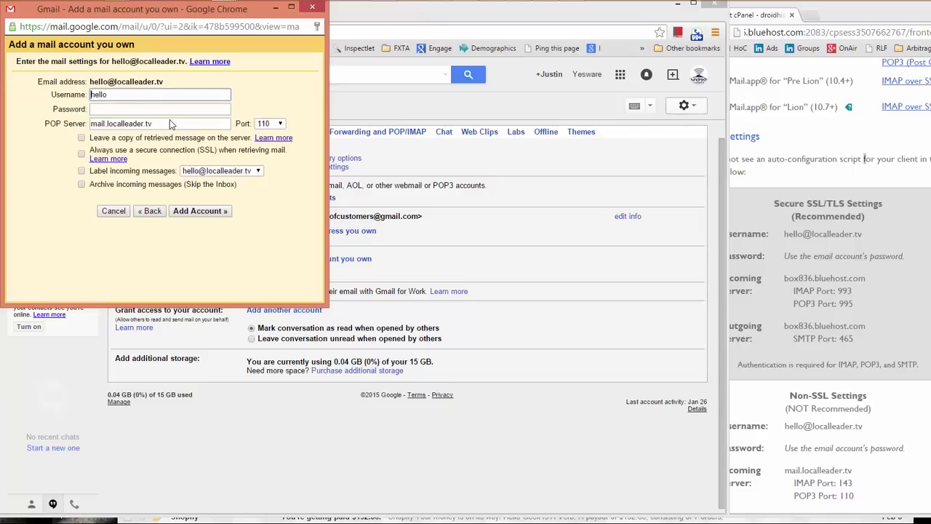
Step: Copy the recommended mailbox username from Bluehost's manual settings
{"action": "left_click_drag", "start_coordinate": [877, 237], "coordinate": [787, 233]}
{"action": "left_click", "coordinate": [865, 238]}
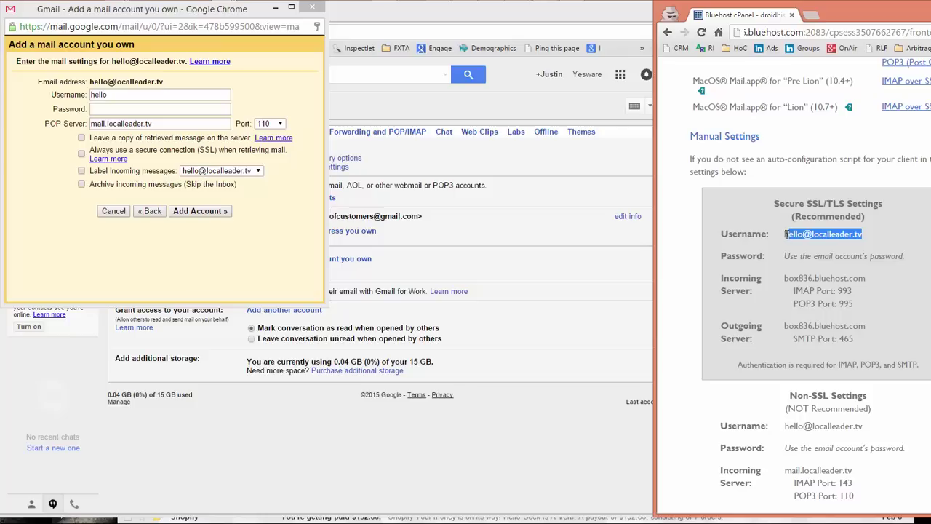
{"action": "left_click", "coordinate": [790, 233]}
{"action": "left_click_drag", "start_coordinate": [863, 234], "coordinate": [784, 233]}
{"action": "key", "text": "ctrl+c"}
{"action": "right_click", "coordinate": [791, 235]}
{"action": "left_click", "coordinate": [776, 251]}
Step: Paste it into Gmail's Username field, replacing the @ with +
{"action": "left_click", "coordinate": [138, 95]}
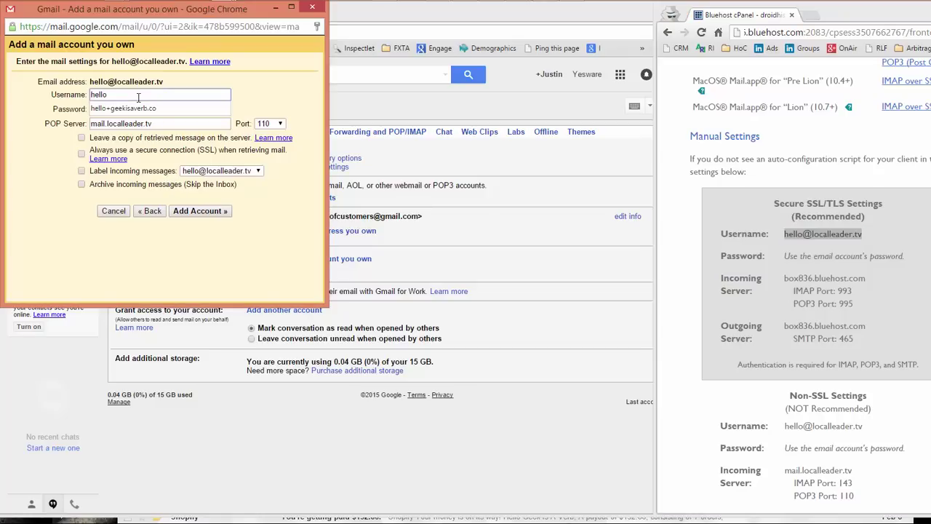
{"action": "key", "text": "Down"}
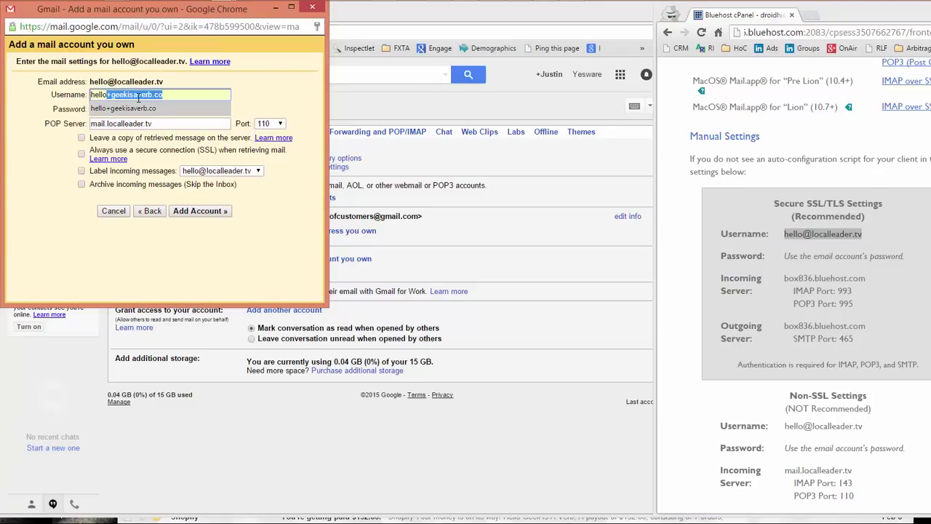
{"action": "key", "text": "ctrl+a"}
{"action": "key", "text": "ctrl+v"}
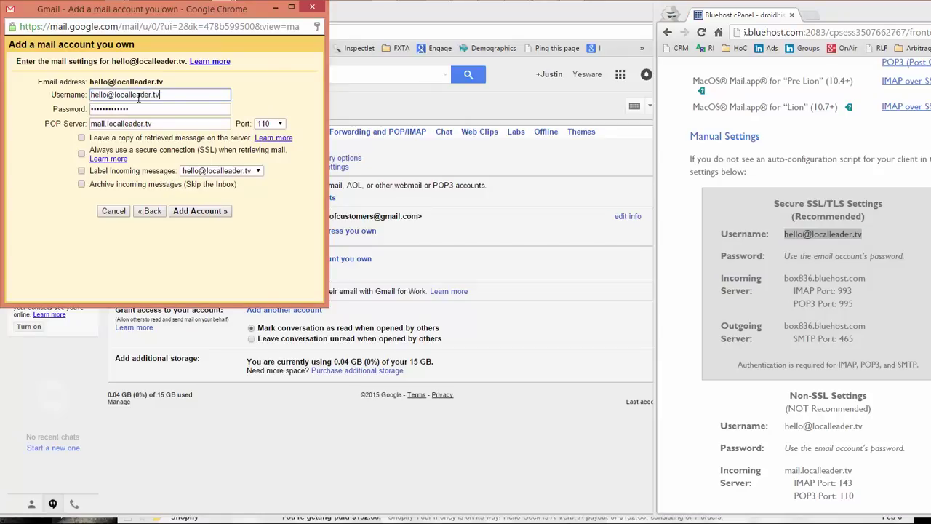
{"action": "key", "text": "BackSpace"}
{"action": "type", "text": "+"}
Step: Enter the mailbox password and select the box836.bluehost.com incoming server in Bluehost
{"action": "left_click", "coordinate": [143, 109]}
{"action": "double_click", "coordinate": [143, 109]}
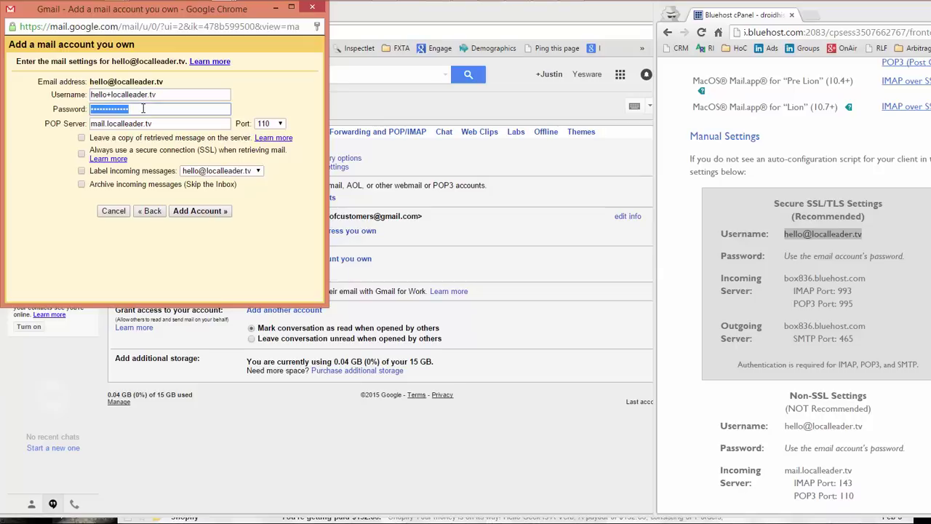
{"action": "type", "text": "p"}
{"action": "left_click_drag", "start_coordinate": [869, 279], "coordinate": [786, 280]}
{"action": "key", "text": "ctrl+c"}
Step: Paste box836.bluehost.com as the POP server, choose port 995, and tick Always use SSL
{"action": "left_click", "coordinate": [864, 278]}
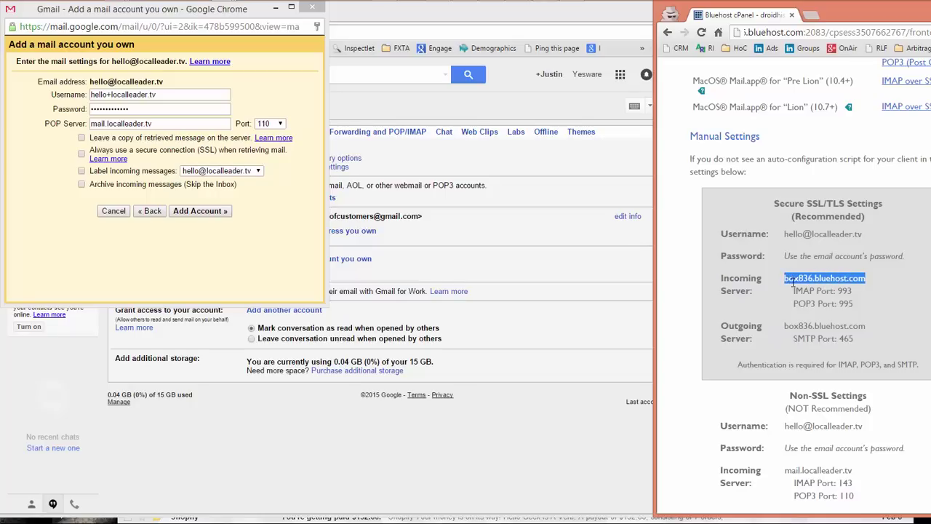
{"action": "left_click", "coordinate": [184, 123]}
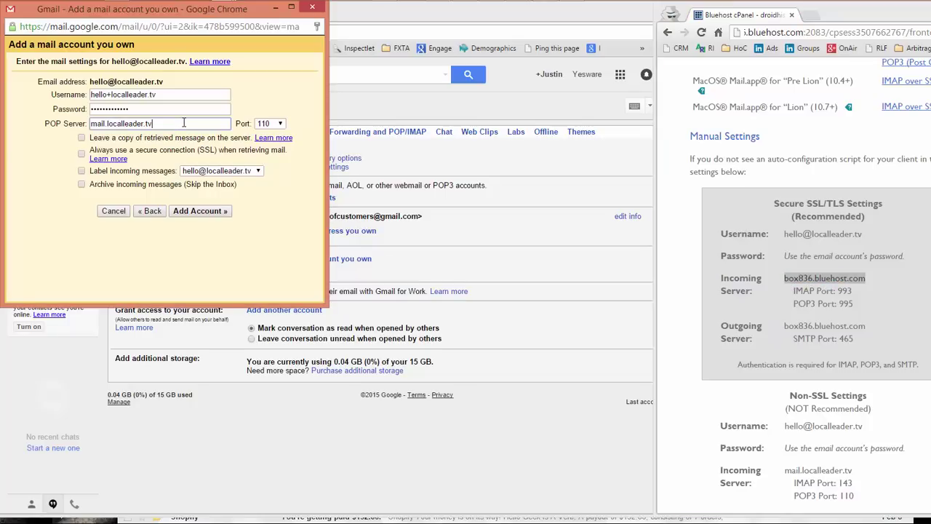
{"action": "double_click", "coordinate": [184, 122]}
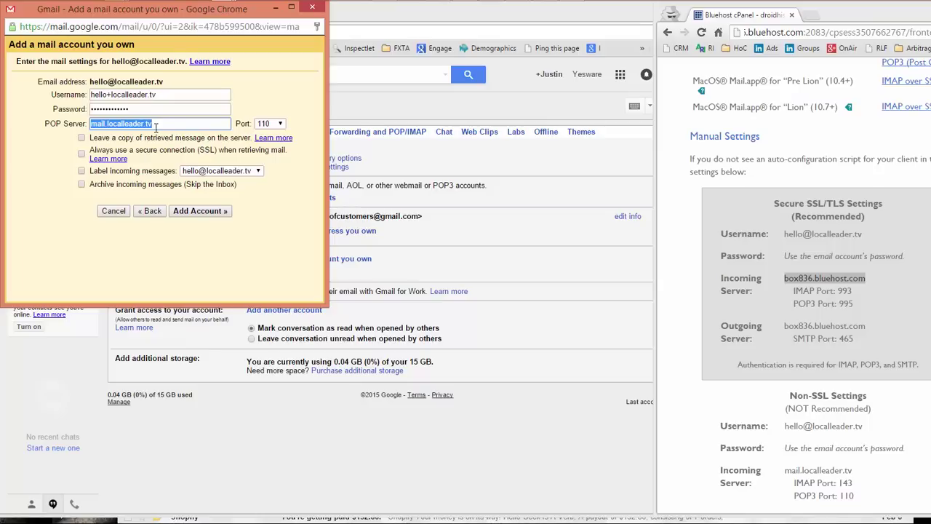
{"action": "key", "text": "ctrl+v"}
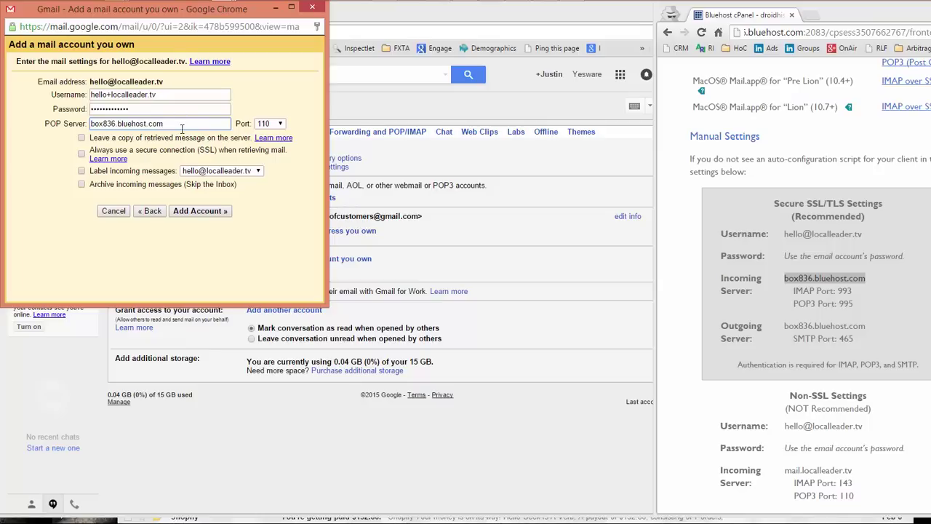
{"action": "left_click", "coordinate": [271, 124]}
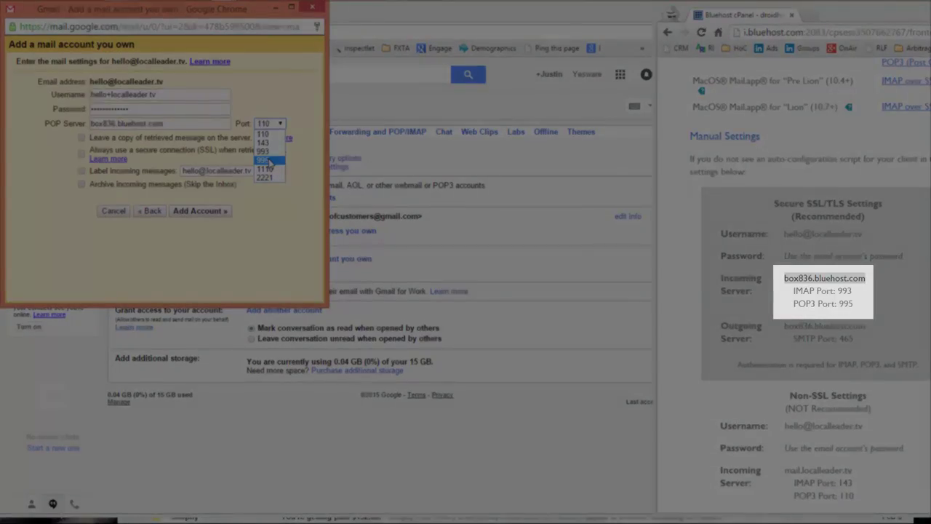
{"action": "left_click", "coordinate": [269, 160]}
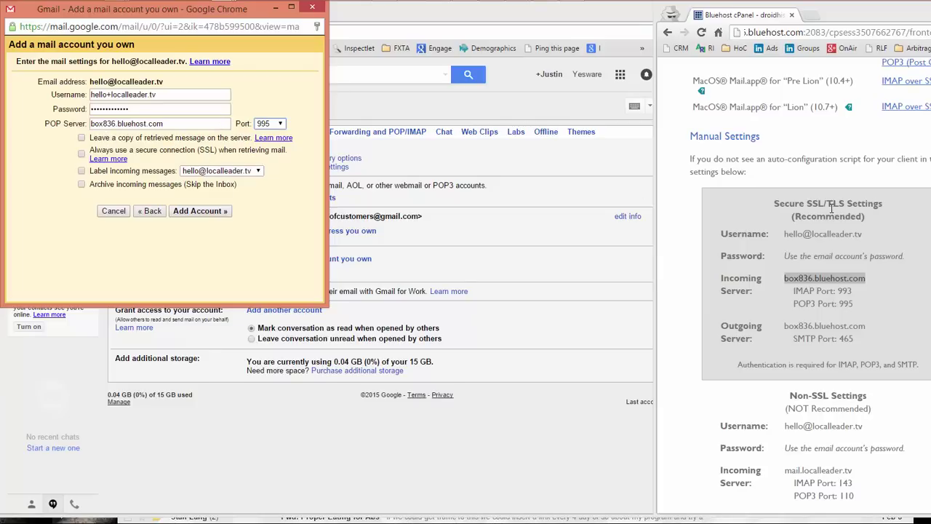
{"action": "left_click", "coordinate": [81, 155]}
Step: Add the POP account and choose to also send mail as the localleader.tv address
{"action": "left_click", "coordinate": [202, 211]}
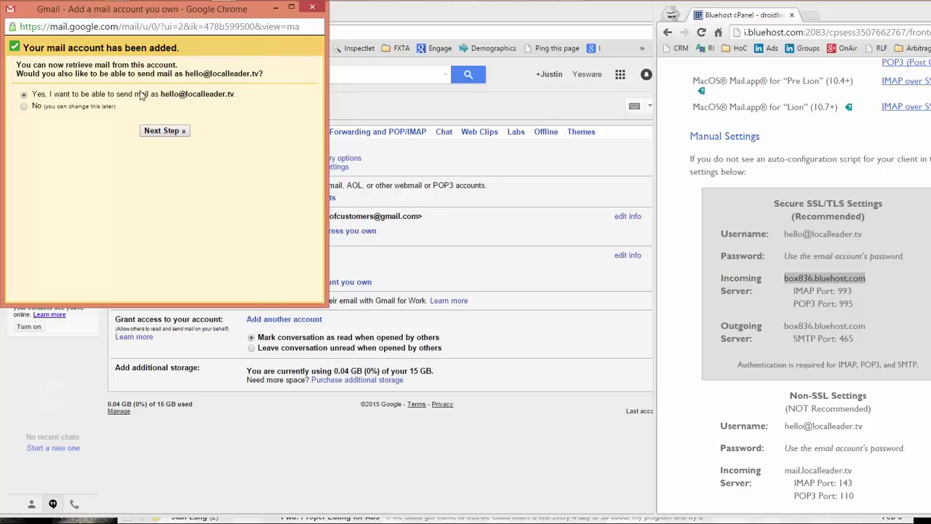
{"action": "left_click", "coordinate": [155, 134]}
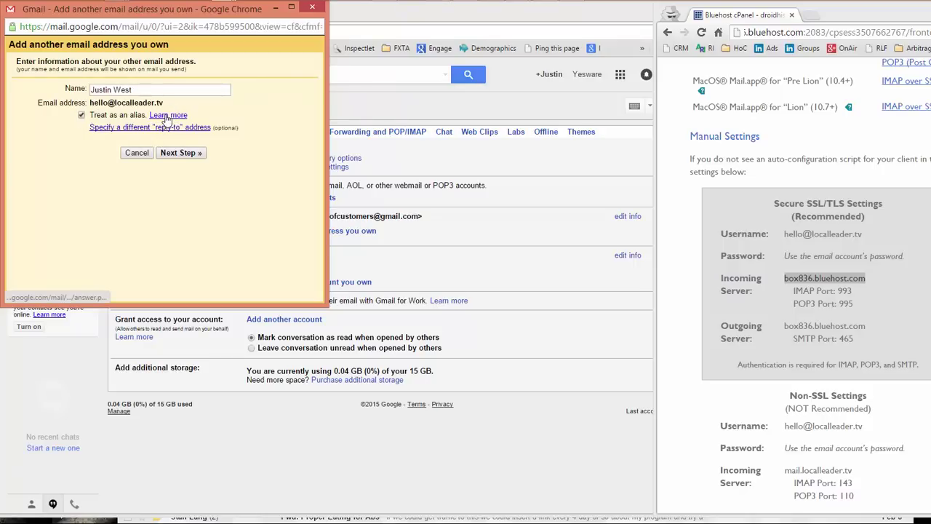
Step: Paste box836.bluehost.com as the SMTP server and set the port to 465
{"action": "left_click", "coordinate": [180, 153]}
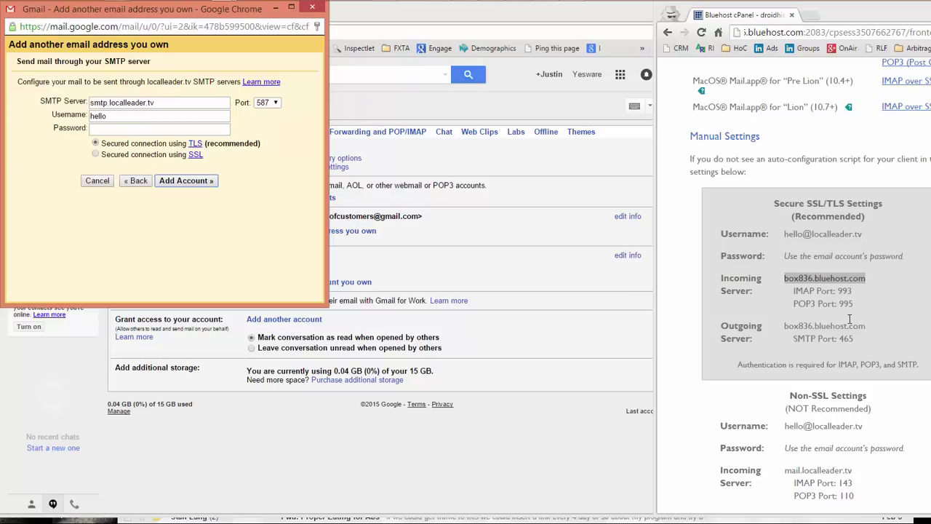
{"action": "double_click", "coordinate": [175, 104]}
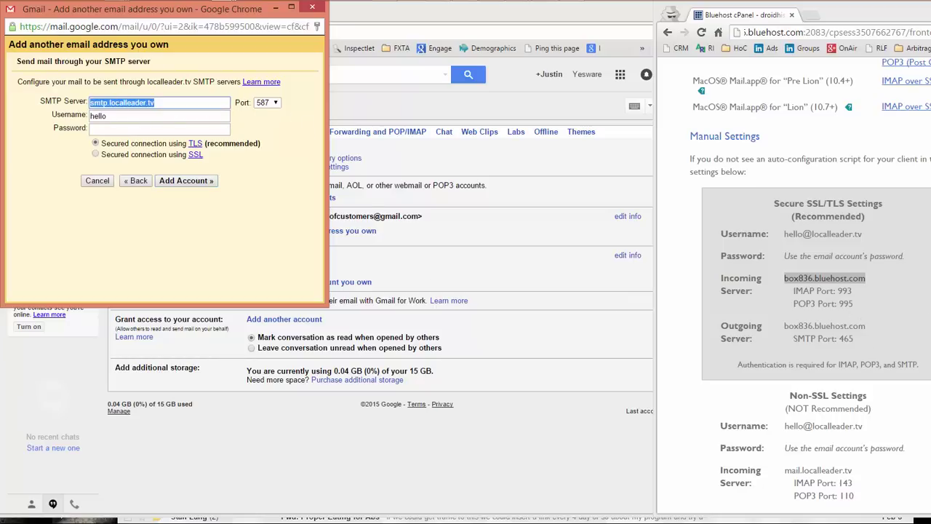
{"action": "key", "text": "ctrl+v"}
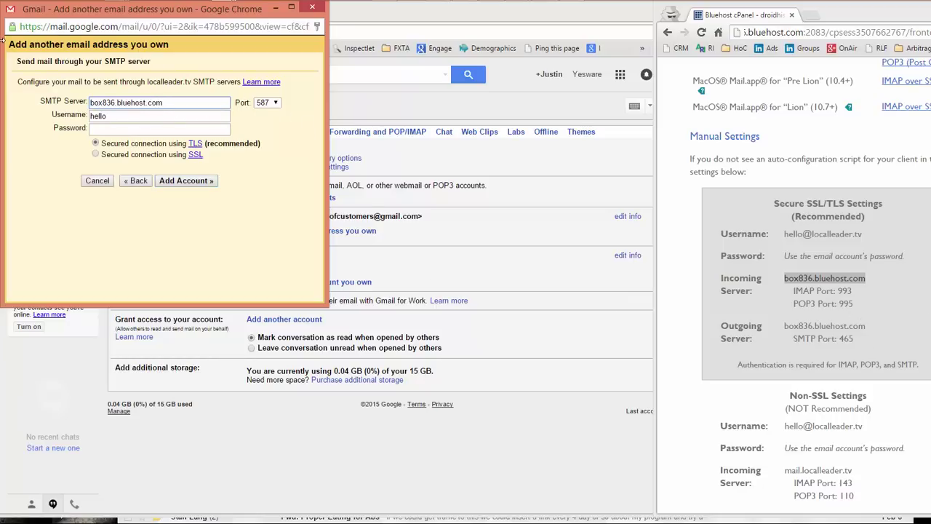
{"action": "key", "text": "Tab"}
{"action": "key", "text": "Up"}
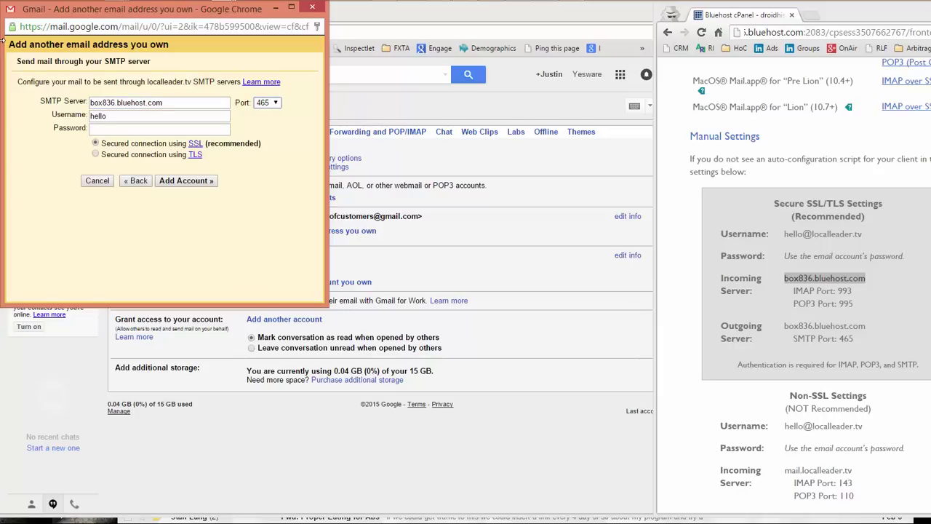
Step: Complete the SMTP username with the localleader.tv address and enter the mailbox password
{"action": "key", "text": "Tab"}
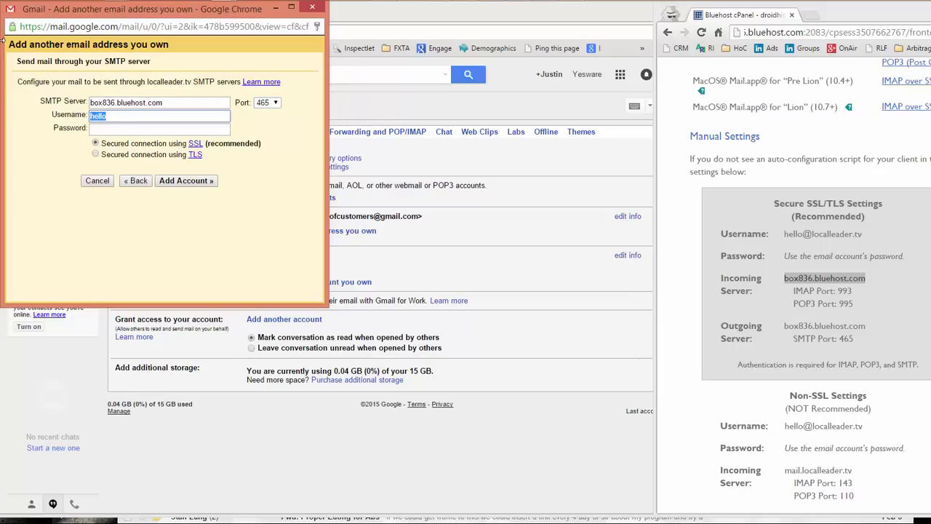
{"action": "type", "text": "h"}
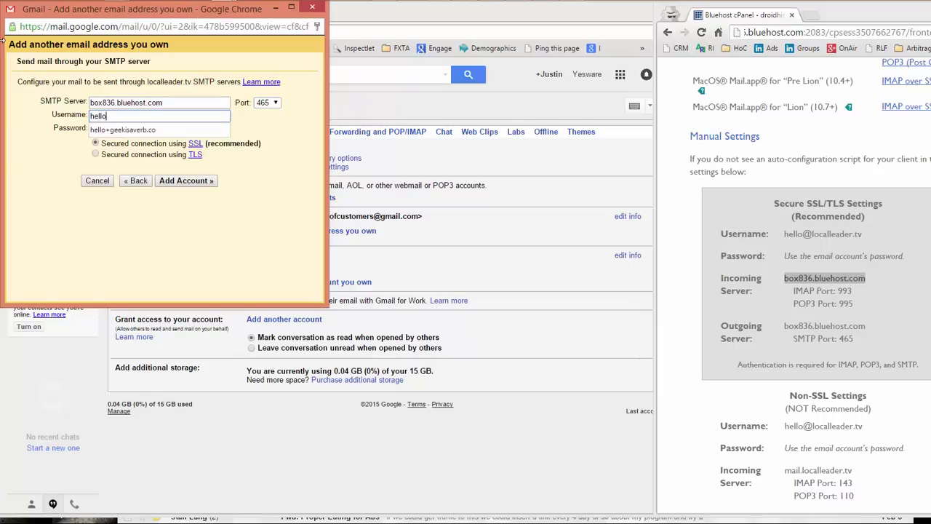
{"action": "key", "text": "Escape"}
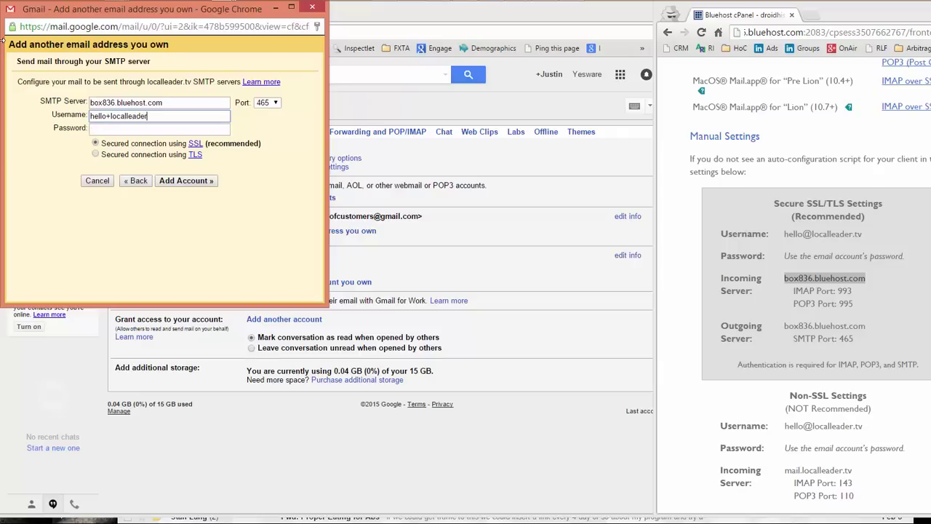
{"action": "type", "text": "localleader.tv"}
{"action": "key", "text": "Tab"}
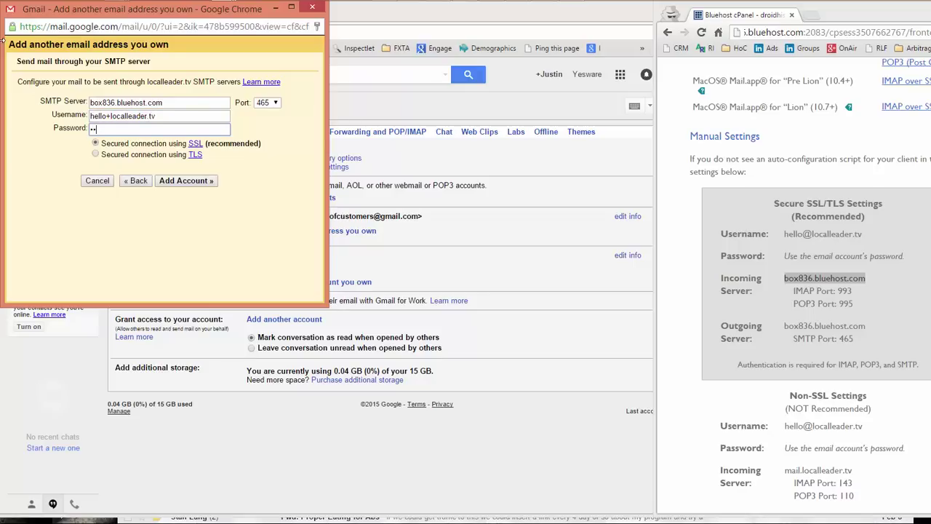
{"action": "type", "text": "*************"}
Step: Submit the SMTP settings, follow the link in the Gmail Confirmation email under Updates, then return to the inbox
{"action": "left_click", "coordinate": [200, 182]}
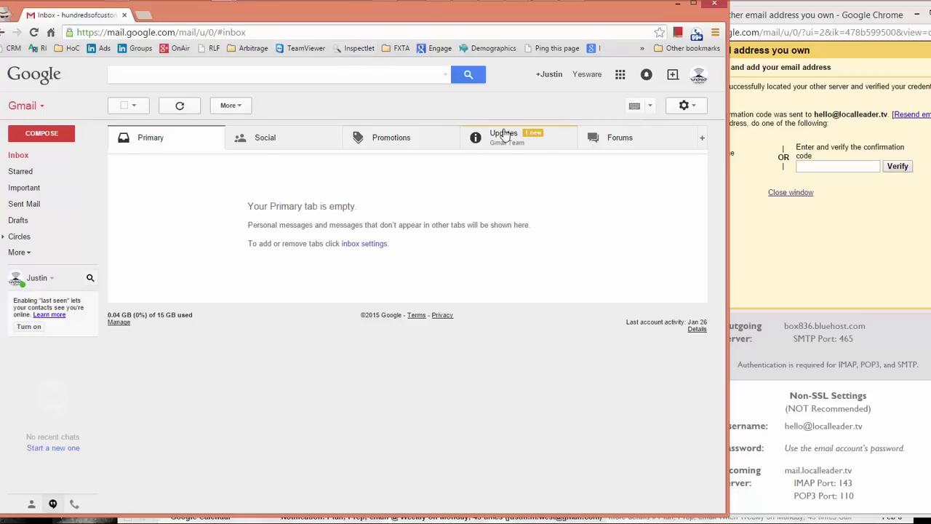
{"action": "left_click", "coordinate": [504, 135]}
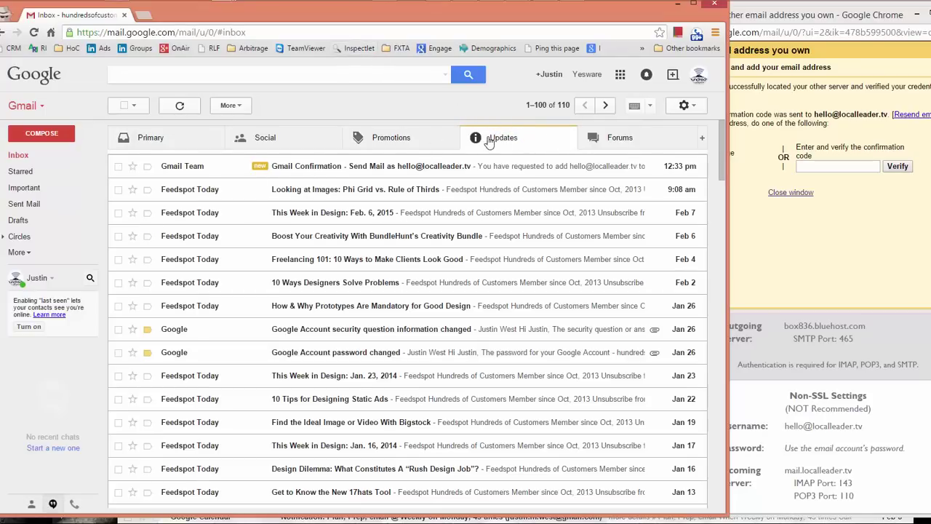
{"action": "left_click", "coordinate": [395, 167]}
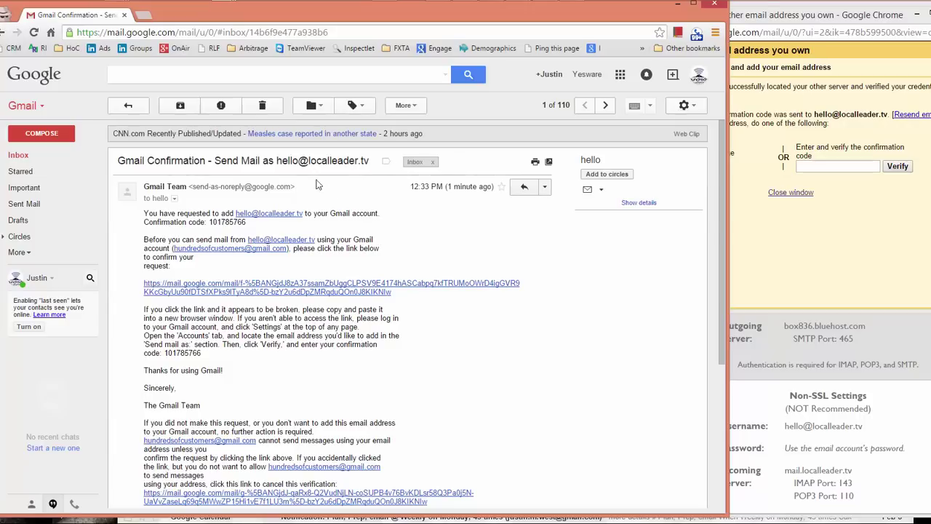
{"action": "left_click", "coordinate": [194, 290]}
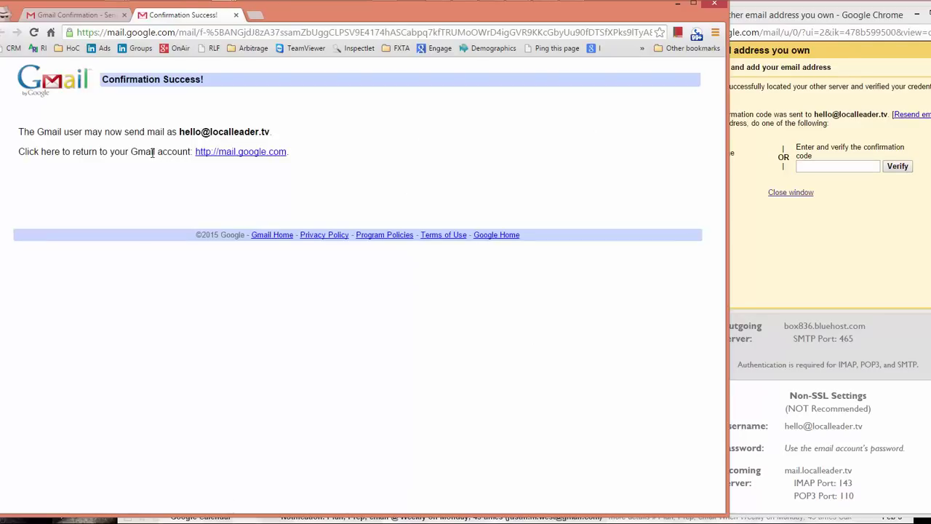
{"action": "left_click", "coordinate": [256, 156]}
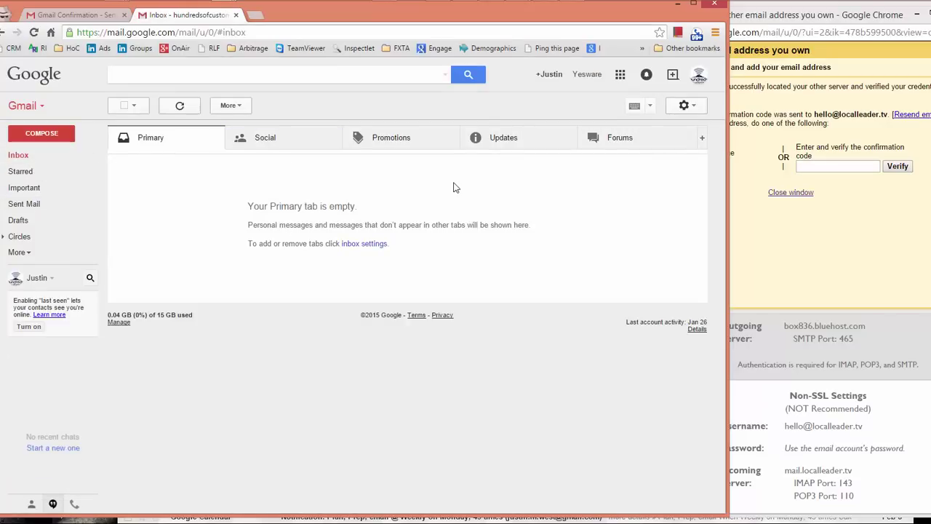
Step: Make the LocalLeader.tv address the default under Send mail as in Accounts and Import
{"action": "left_click", "coordinate": [684, 106]}
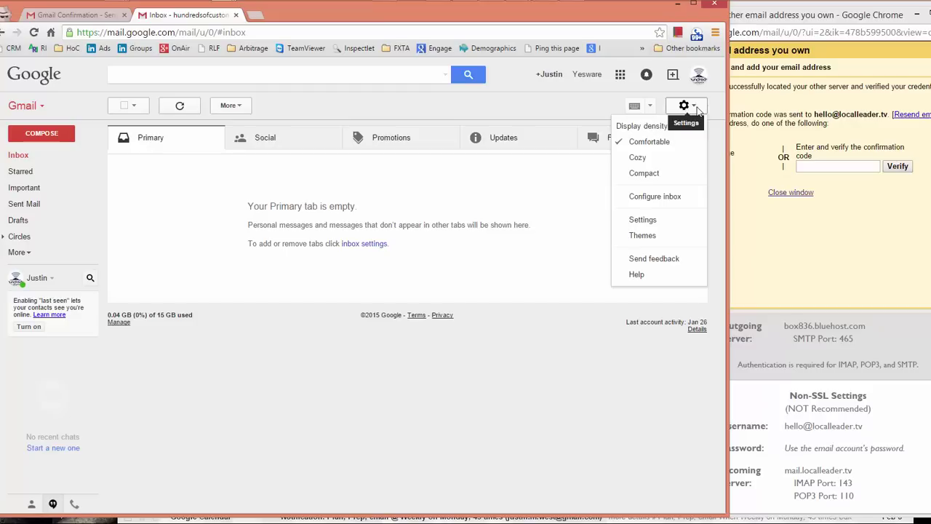
{"action": "left_click", "coordinate": [644, 219]}
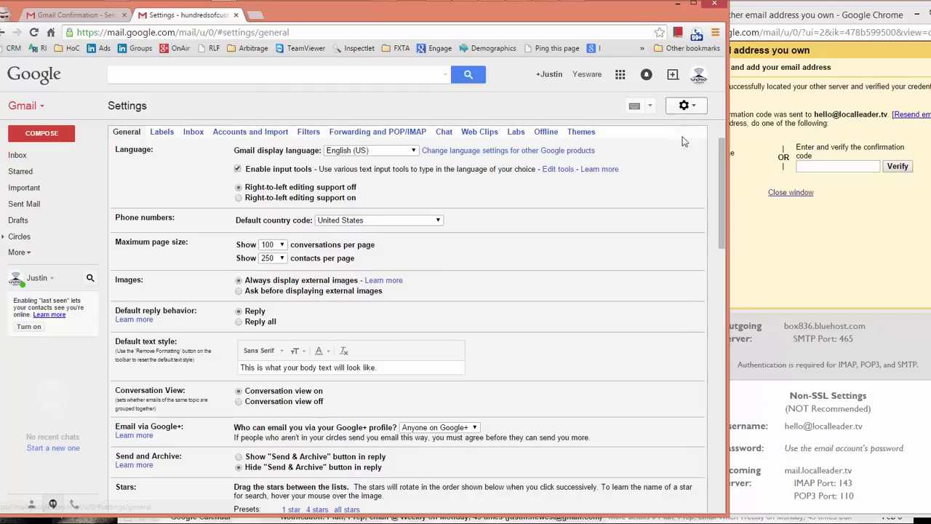
{"action": "left_click", "coordinate": [249, 131]}
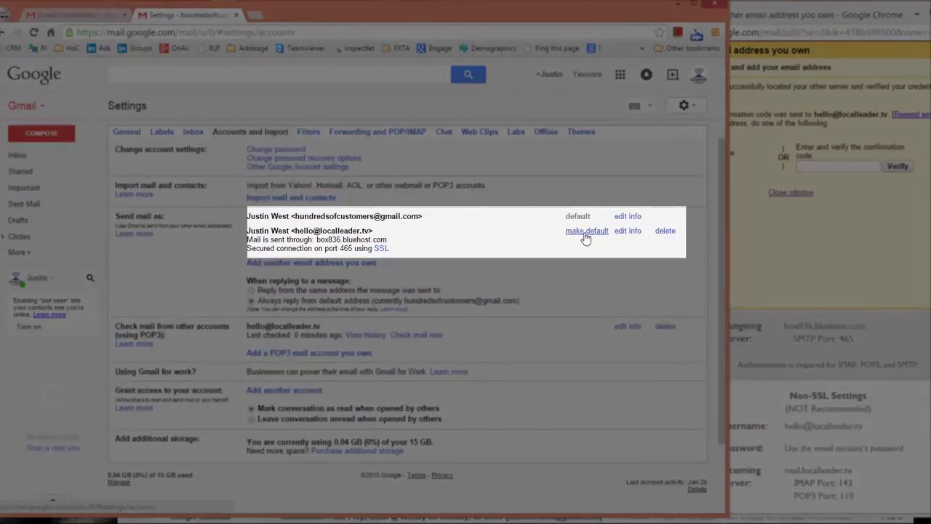
{"action": "left_click_drag", "start_coordinate": [296, 216], "coordinate": [416, 220]}
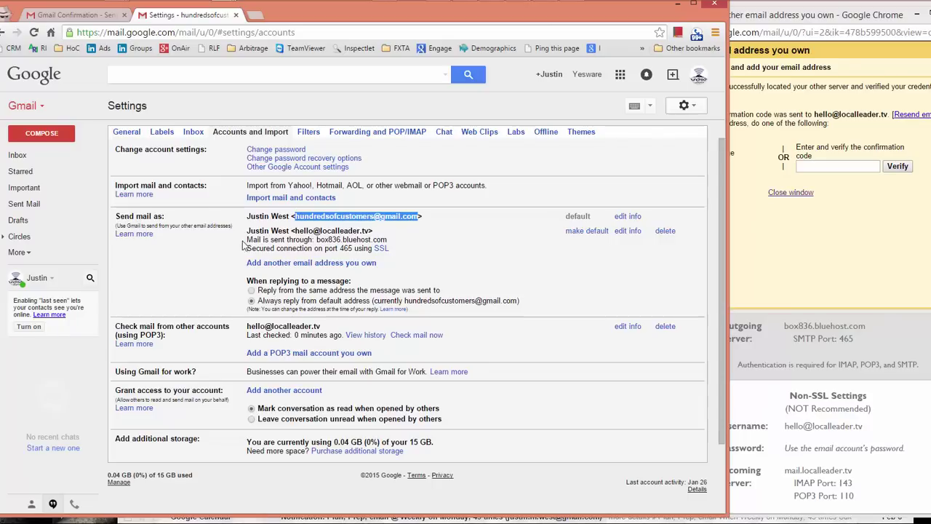
{"action": "left_click_drag", "start_coordinate": [294, 230], "coordinate": [376, 231]}
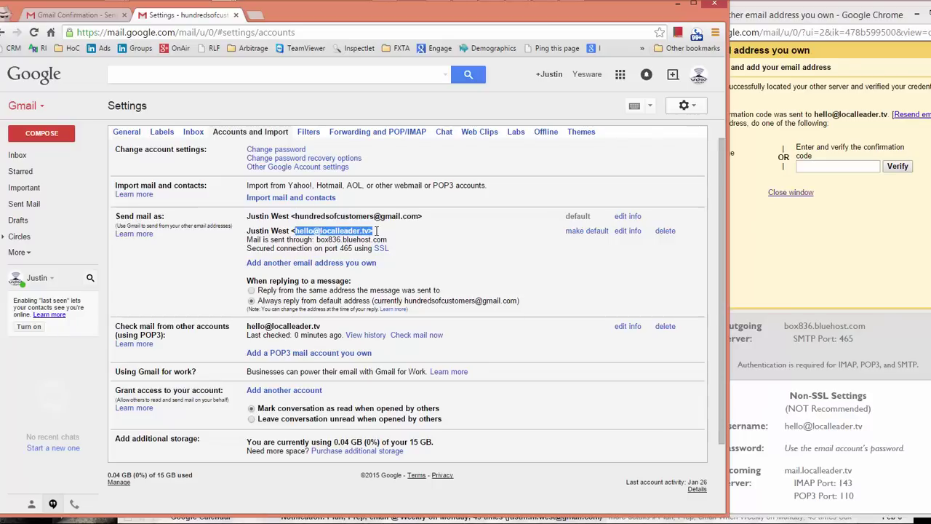
{"action": "left_click", "coordinate": [586, 230]}
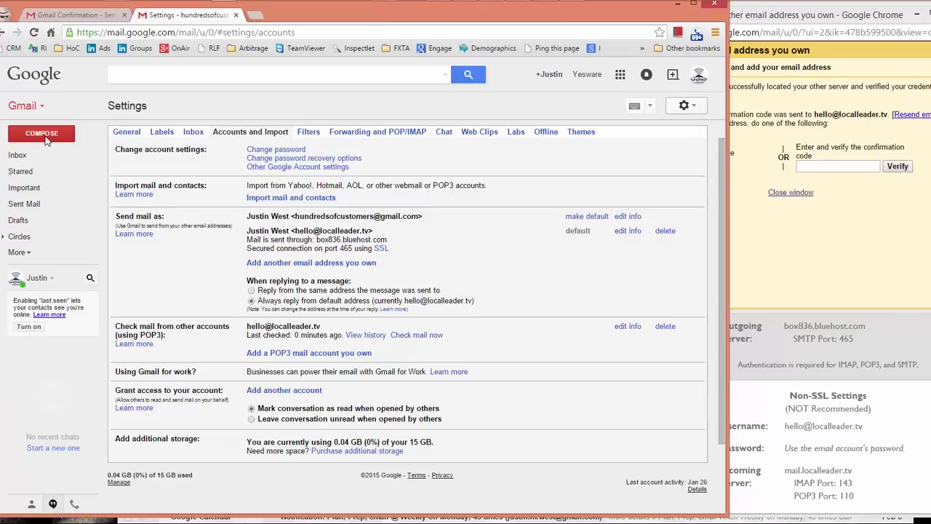
{"action": "right_click", "coordinate": [45, 138]}
Step: Discard a new message, then review the sending-address options on the Accounts and Import page
{"action": "left_click", "coordinate": [33, 141]}
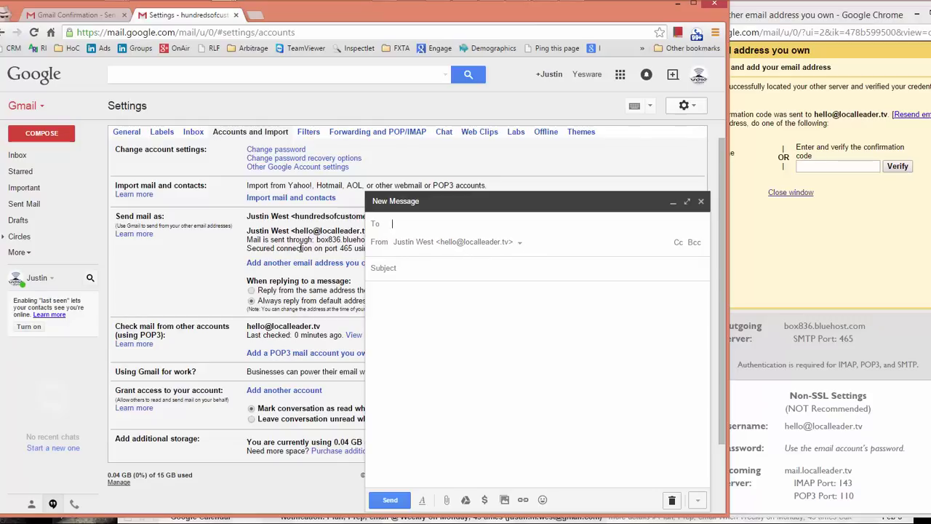
{"action": "left_click", "coordinate": [700, 201]}
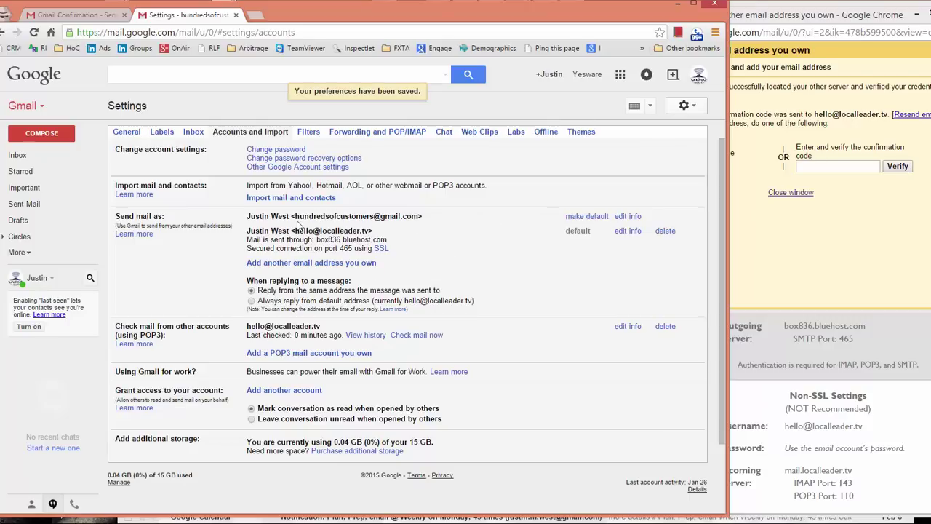
{"action": "left_click_drag", "start_coordinate": [295, 216], "coordinate": [439, 218]}
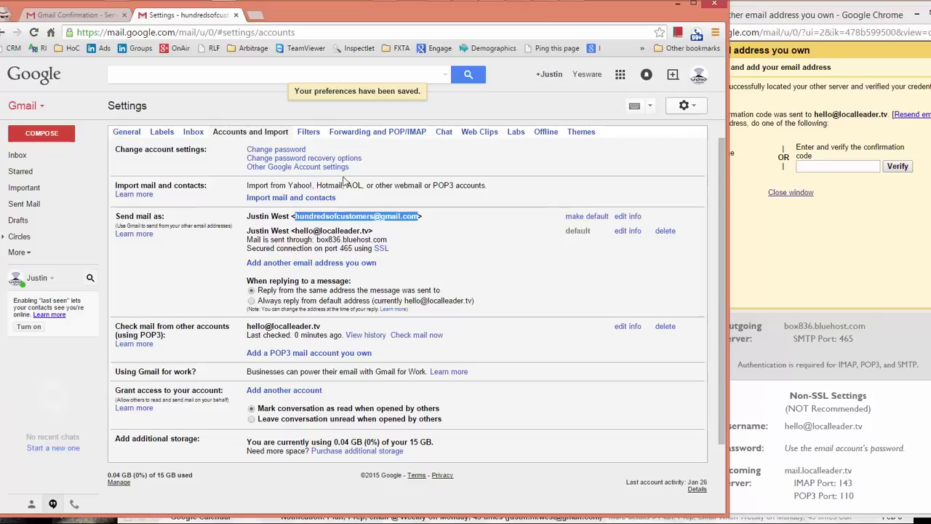
{"action": "left_click", "coordinate": [437, 173]}
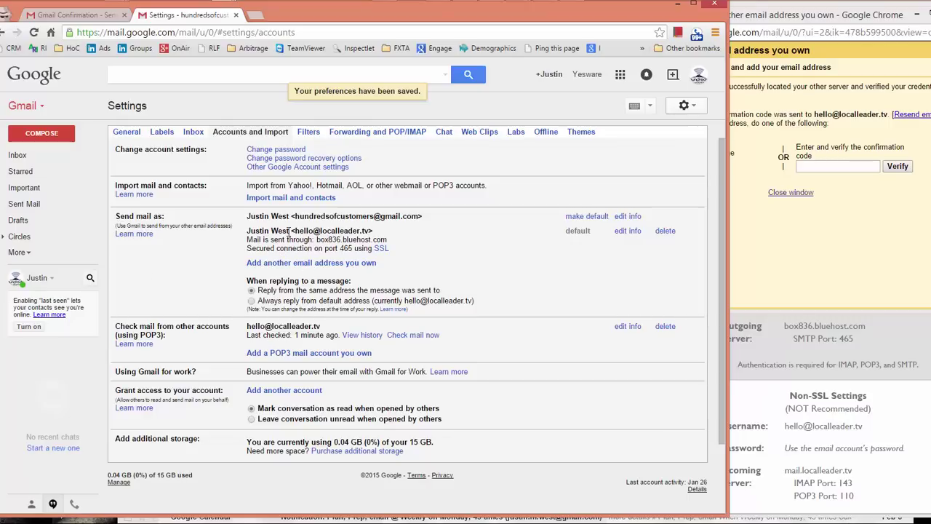
{"action": "scroll", "coordinate": [327, 247], "scroll_direction": "down", "scroll_amount": 2}
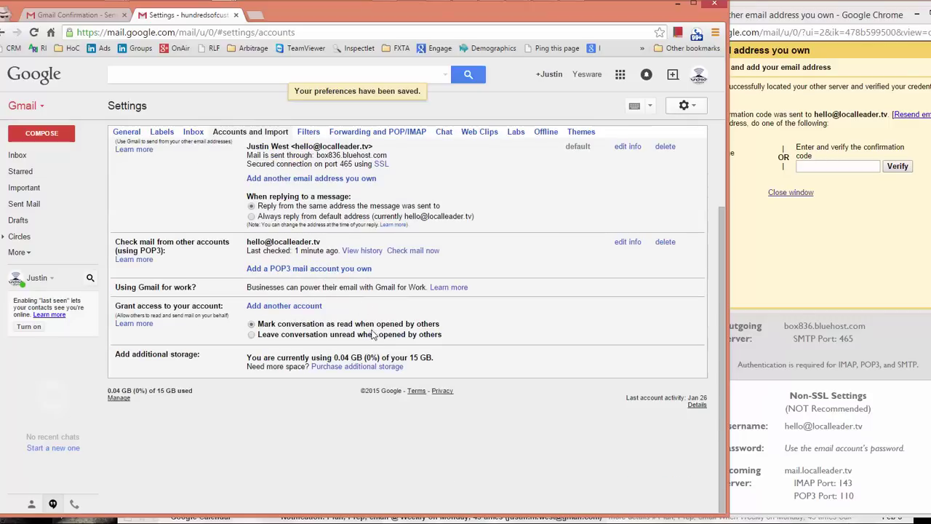
{"action": "scroll", "coordinate": [354, 283], "scroll_direction": "up", "scroll_amount": 2}
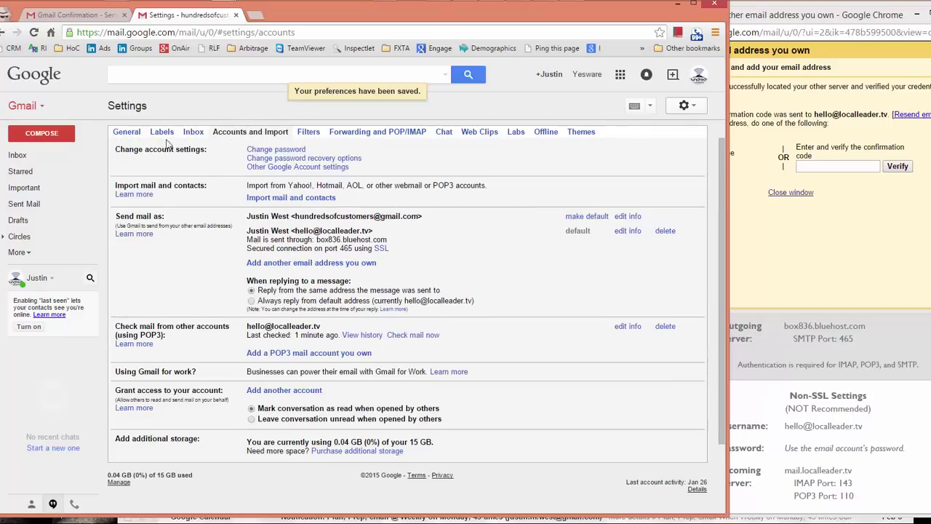
{"action": "scroll", "coordinate": [253, 430], "scroll_direction": "down", "scroll_amount": 2}
{"action": "scroll", "coordinate": [374, 387], "scroll_direction": "up", "scroll_amount": 2}
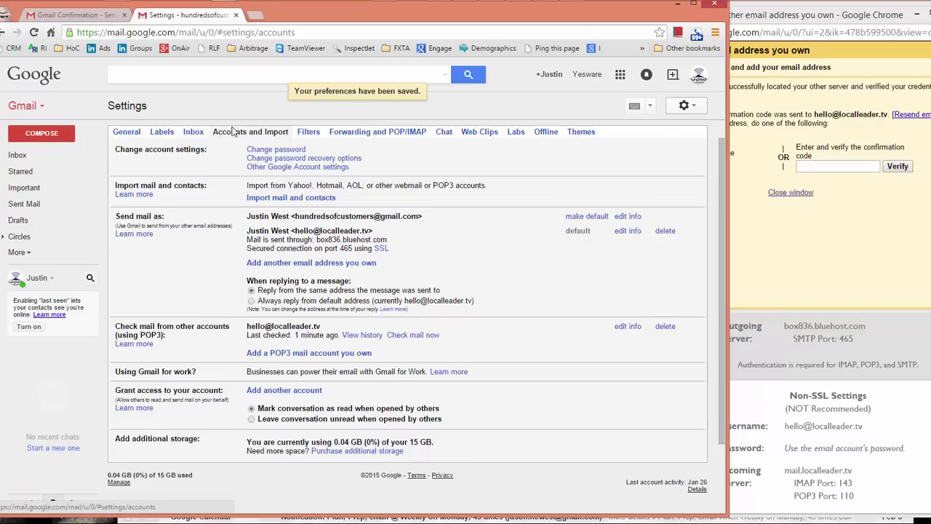
Step: In General settings, turn on a signature for the LocalLeader.tv address
{"action": "left_click", "coordinate": [122, 134]}
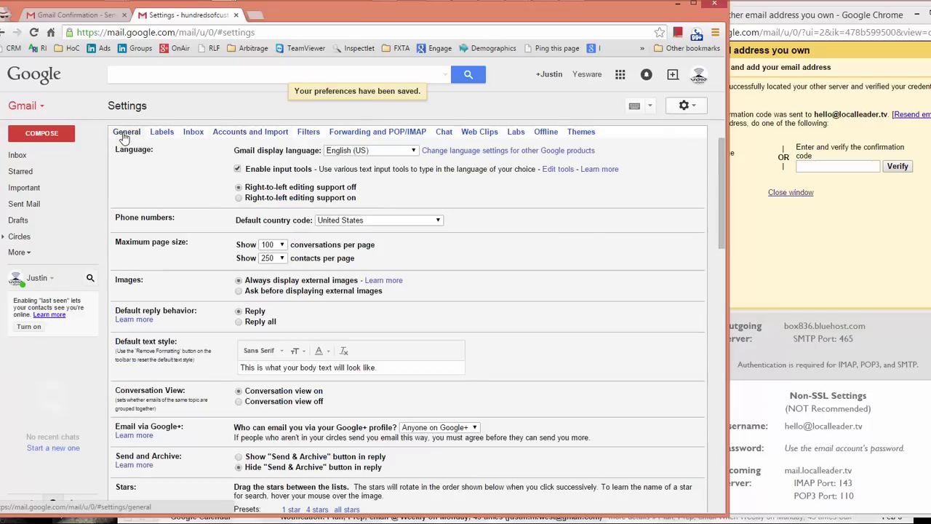
{"action": "scroll", "coordinate": [367, 330], "scroll_direction": "down", "scroll_amount": 10}
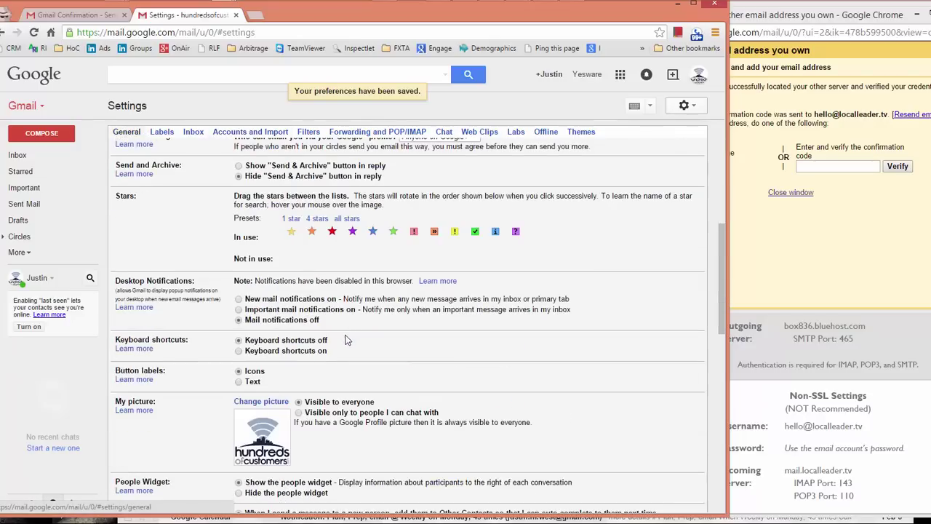
{"action": "scroll", "coordinate": [317, 380], "scroll_direction": "down", "scroll_amount": 2}
{"action": "left_click", "coordinate": [304, 280]}
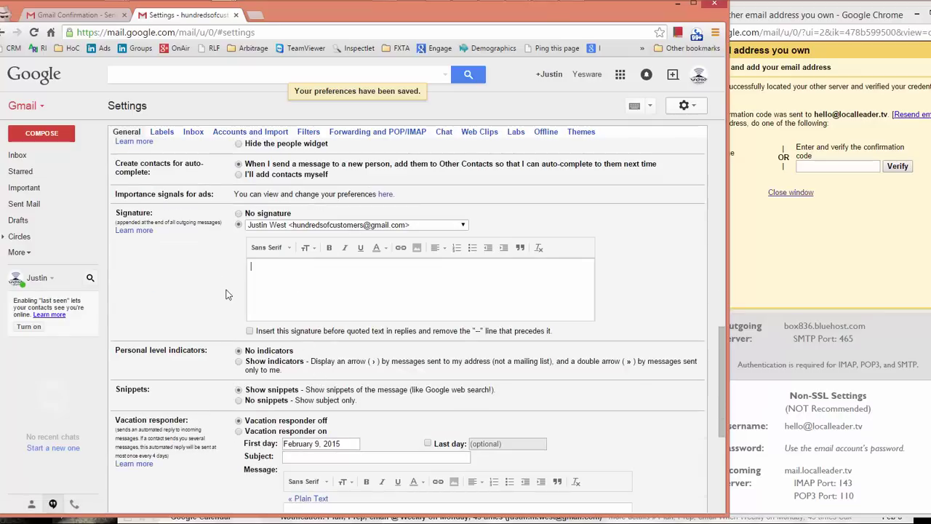
{"action": "left_click", "coordinate": [300, 225]}
{"action": "left_click", "coordinate": [306, 245]}
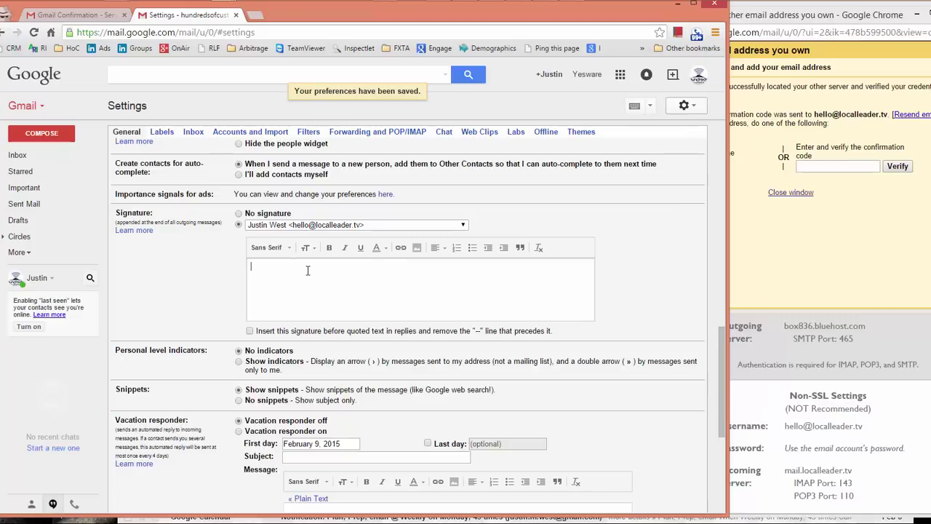
Step: Write the 'Sincerely' sign-off and name lines, insert the signature before quoted text, and fix the spelling
{"action": "type", "text": "erel"}
{"action": "type", "text": "stin We"}
{"action": "key", "text": "Return"}
{"action": "type", "text": "LocalLeader t"}
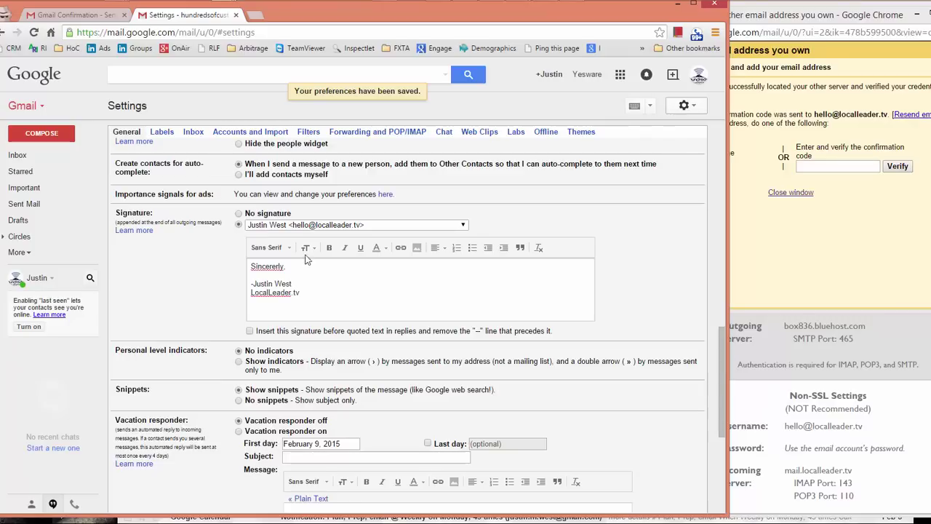
{"action": "scroll", "coordinate": [376, 320], "scroll_direction": "down", "scroll_amount": 2}
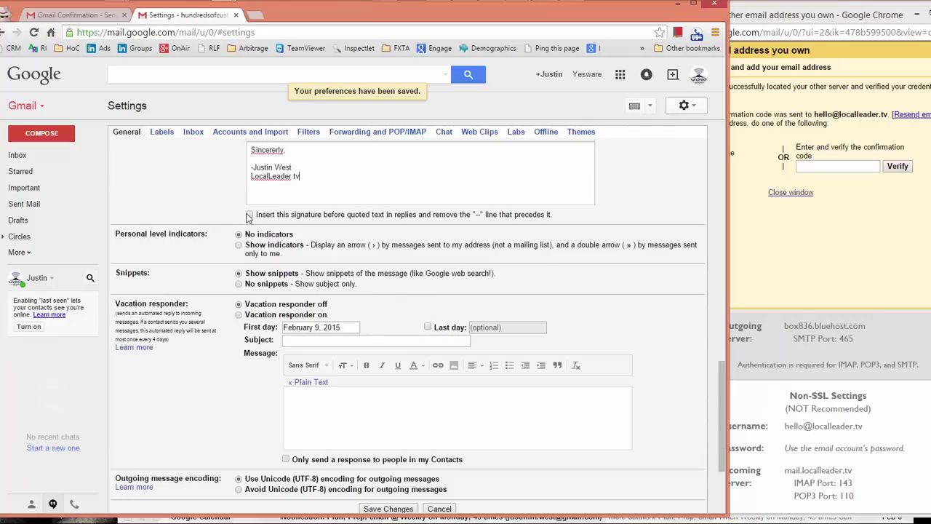
{"action": "left_click", "coordinate": [249, 216]}
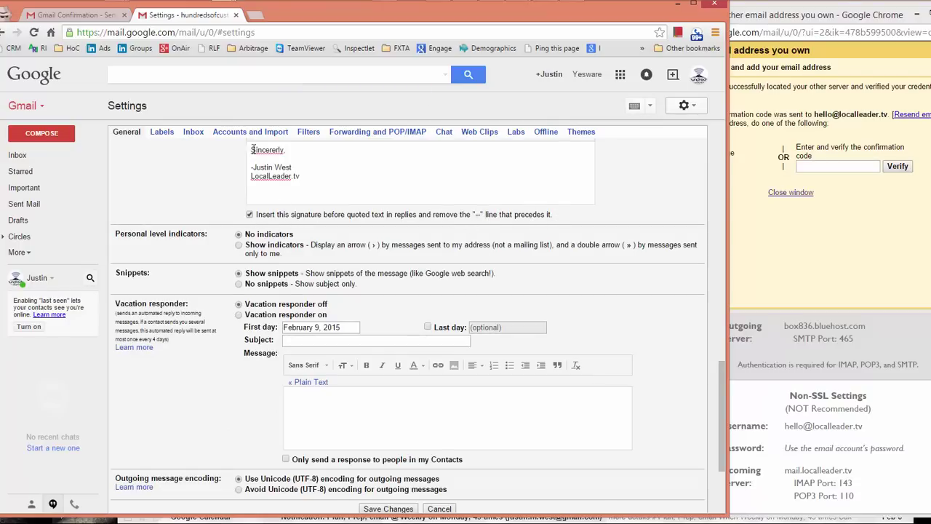
{"action": "right_click", "coordinate": [278, 150]}
{"action": "left_click", "coordinate": [300, 160]}
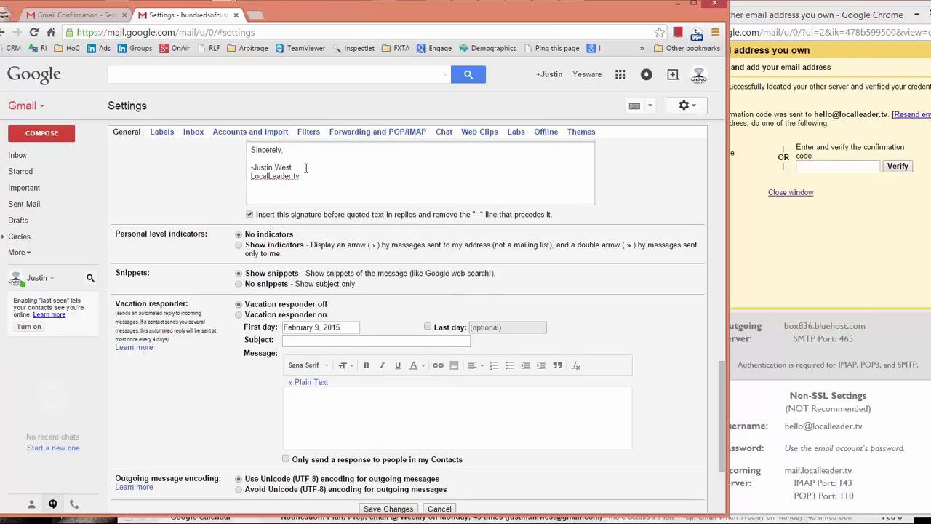
{"action": "type", "text": "www."}
{"action": "scroll", "coordinate": [351, 255], "scroll_direction": "down", "scroll_amount": 3}
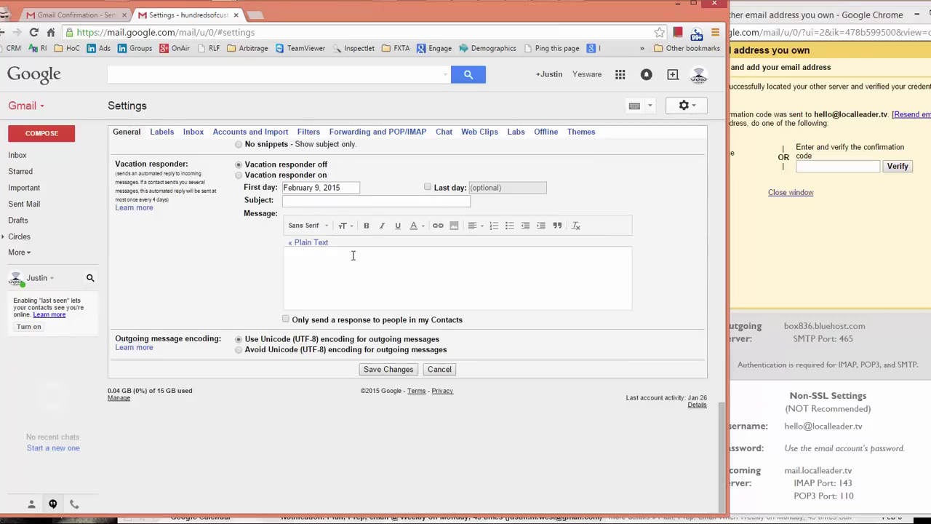
{"action": "left_click", "coordinate": [388, 369]}
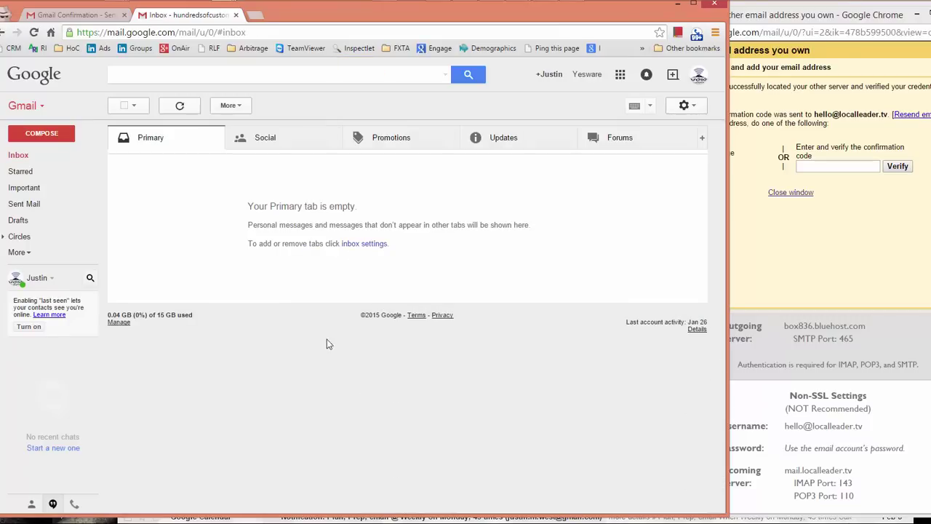
Step: Write a test message with a greeting above the new signature and keep it as a draft
{"action": "left_click", "coordinate": [31, 134]}
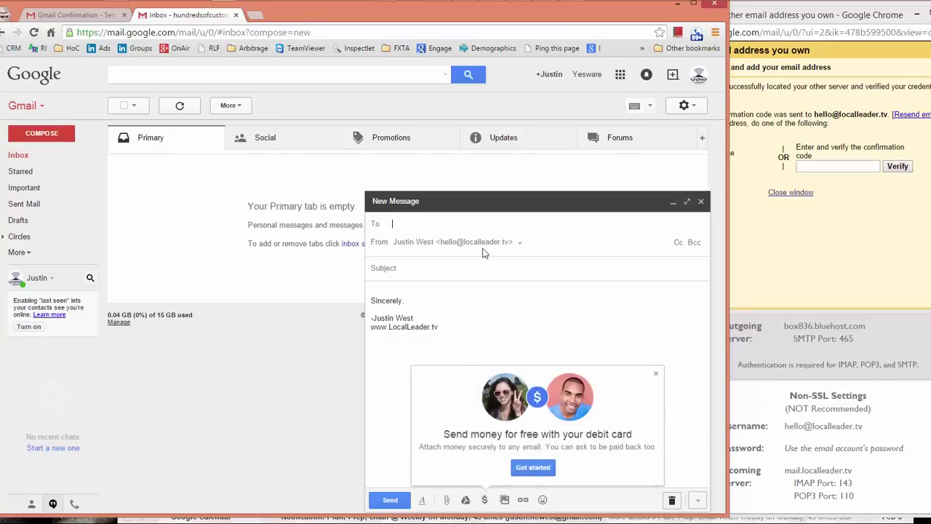
{"action": "left_click", "coordinate": [657, 375]}
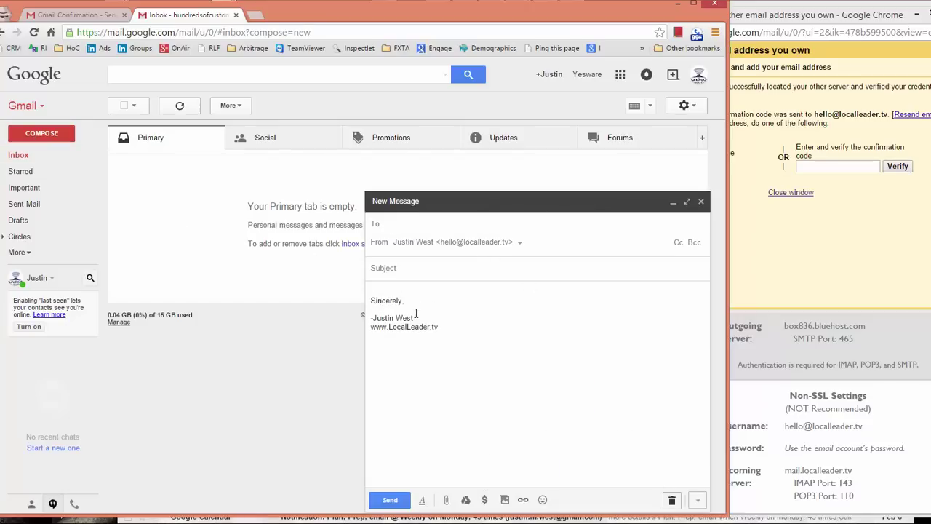
{"action": "left_click", "coordinate": [374, 291]}
{"action": "left_click", "coordinate": [410, 274]}
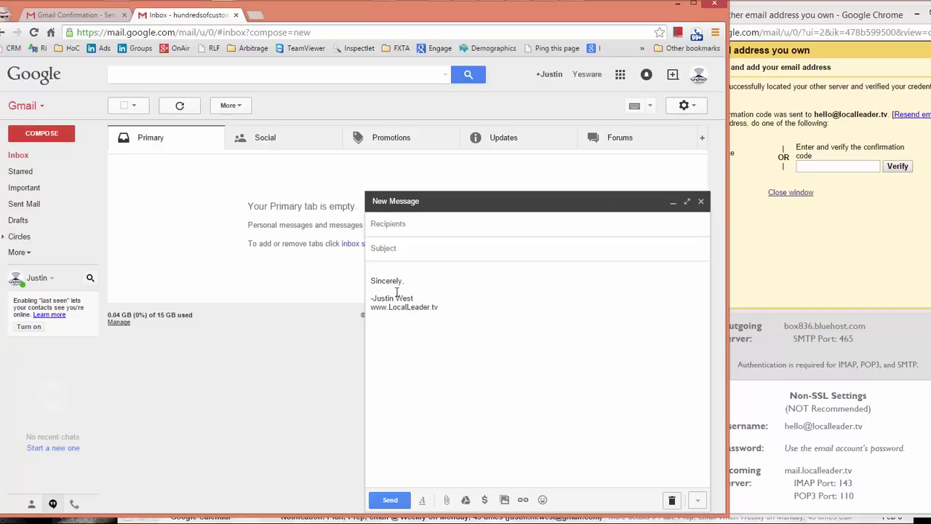
{"action": "type", "text": "Hey bobo,"}
{"action": "key", "text": "Return"}
{"action": "key", "text": "Return"}
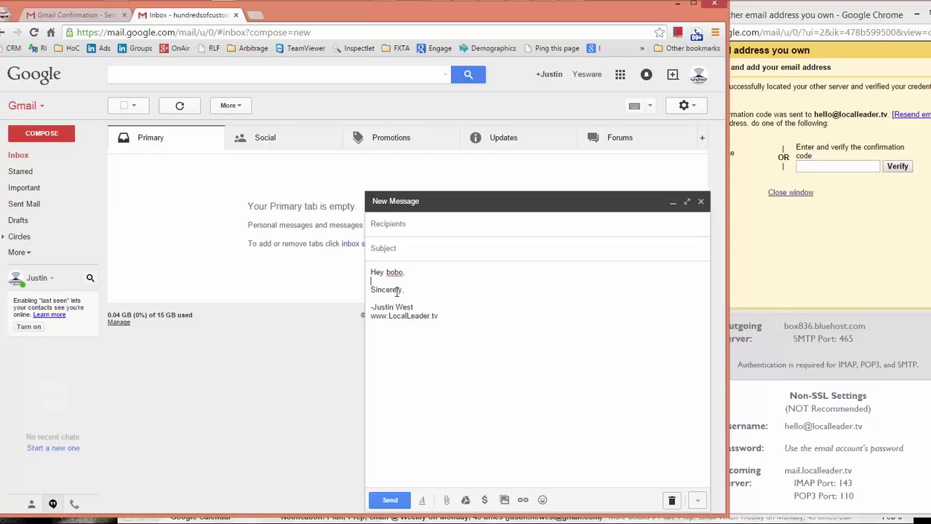
{"action": "type", "text": "JC"}
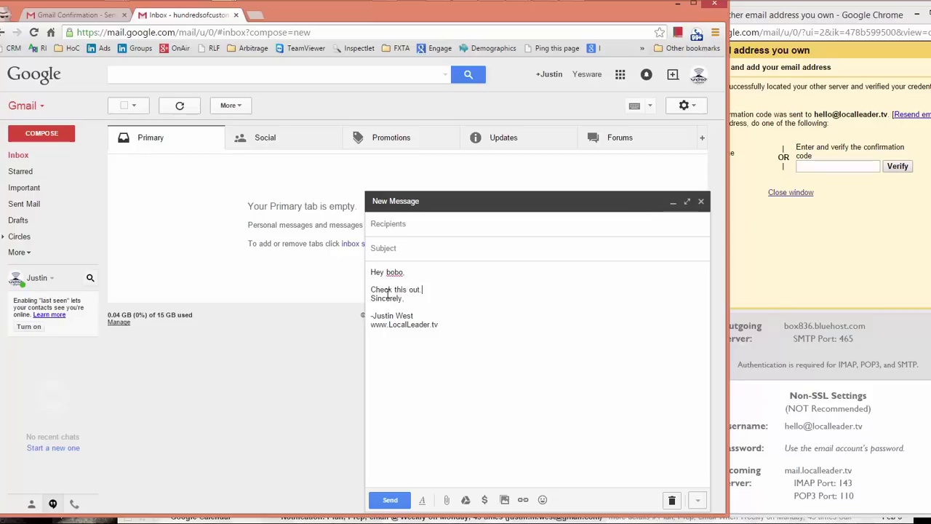
{"action": "left_click_drag", "start_coordinate": [408, 273], "coordinate": [370, 273]}
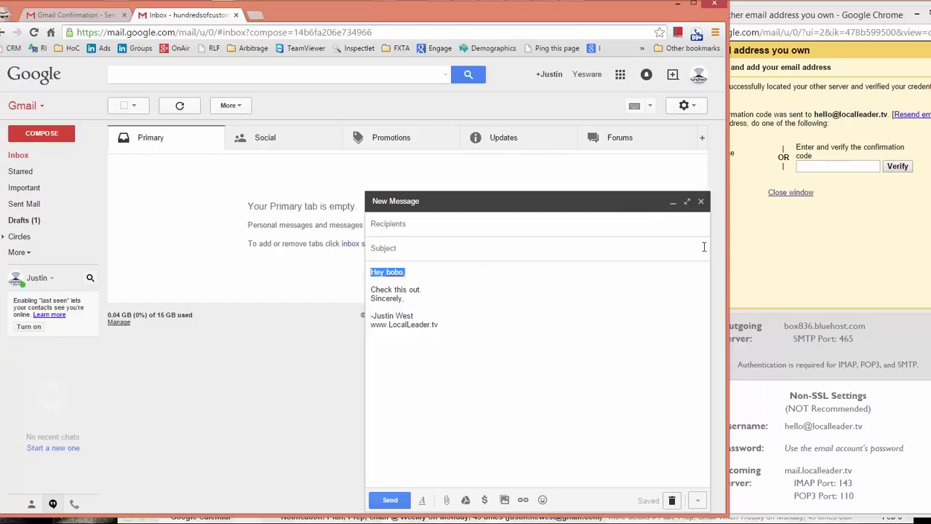
{"action": "left_click", "coordinate": [701, 203]}
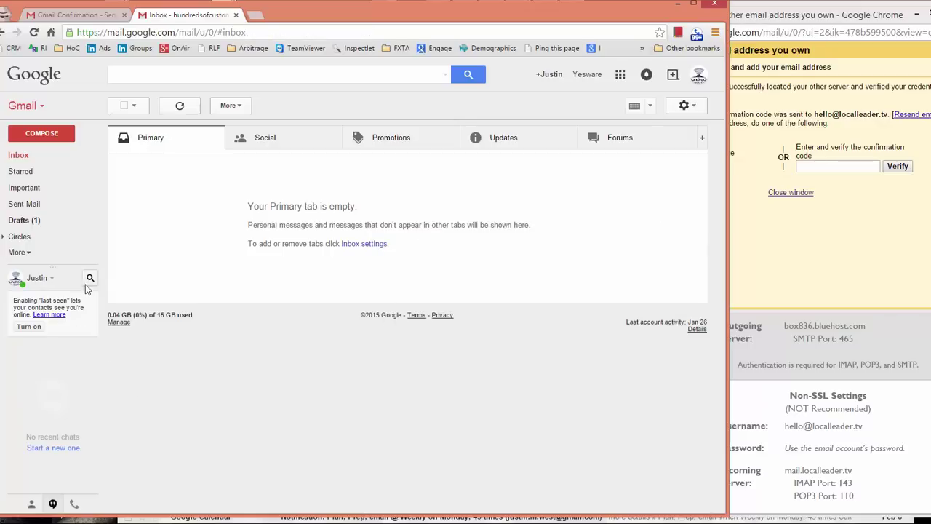
Step: Load voice.google.com in a new tab, accept the Terms and Privacy Policy, and proceed
{"action": "left_click", "coordinate": [256, 16]}
{"action": "type", "text": "voi"}
{"action": "key", "text": "Return"}
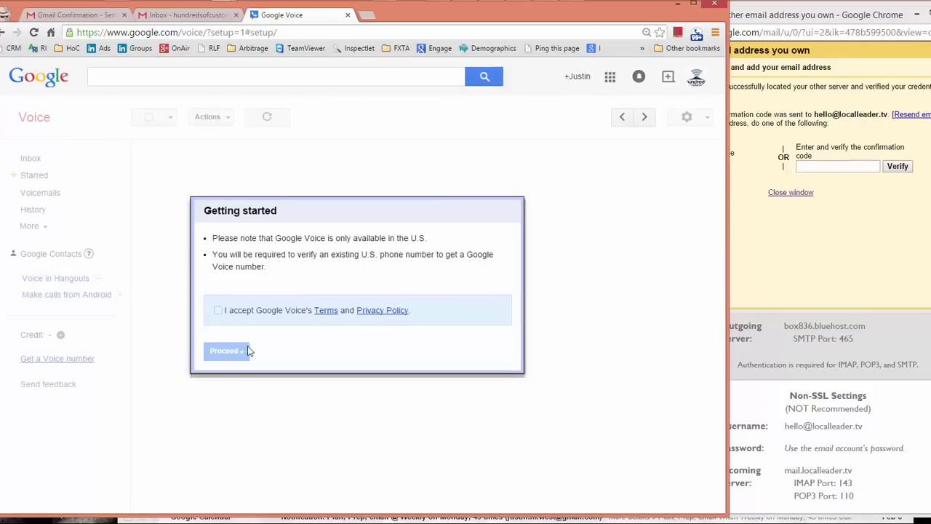
{"action": "left_click", "coordinate": [218, 313]}
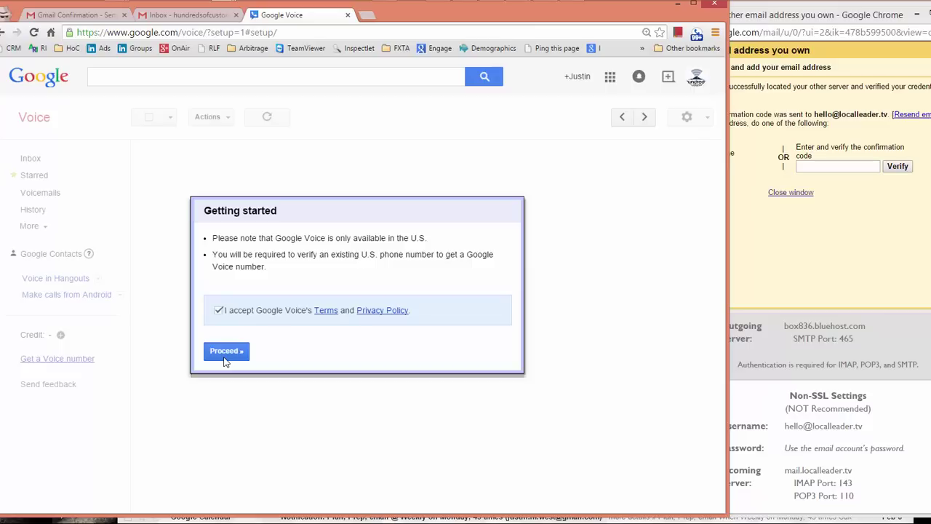
{"action": "left_click", "coordinate": [225, 355]}
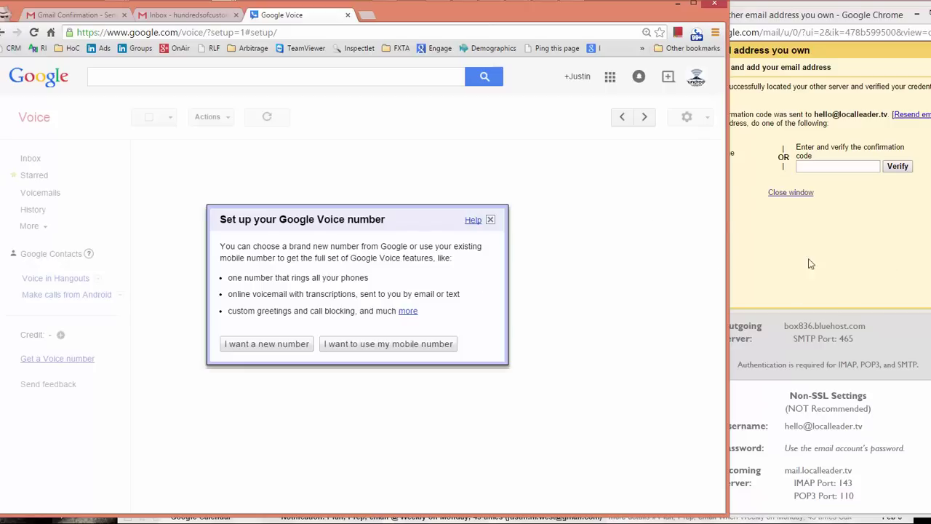
Step: Choose 'I want a new number' and set the forwarding phone's type to Work
{"action": "left_click", "coordinate": [280, 344]}
{"action": "left_click", "coordinate": [298, 296]}
{"action": "left_click", "coordinate": [298, 296]}
{"action": "left_click_drag", "start_coordinate": [254, 296], "coordinate": [249, 295]}
{"action": "left_click", "coordinate": [313, 316]}
{"action": "left_click", "coordinate": [309, 336]}
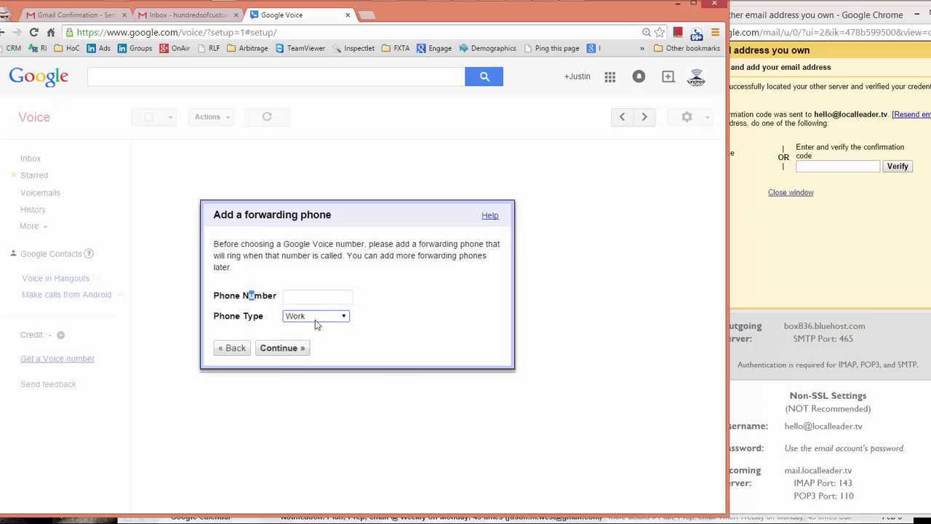
{"action": "left_click", "coordinate": [298, 298]}
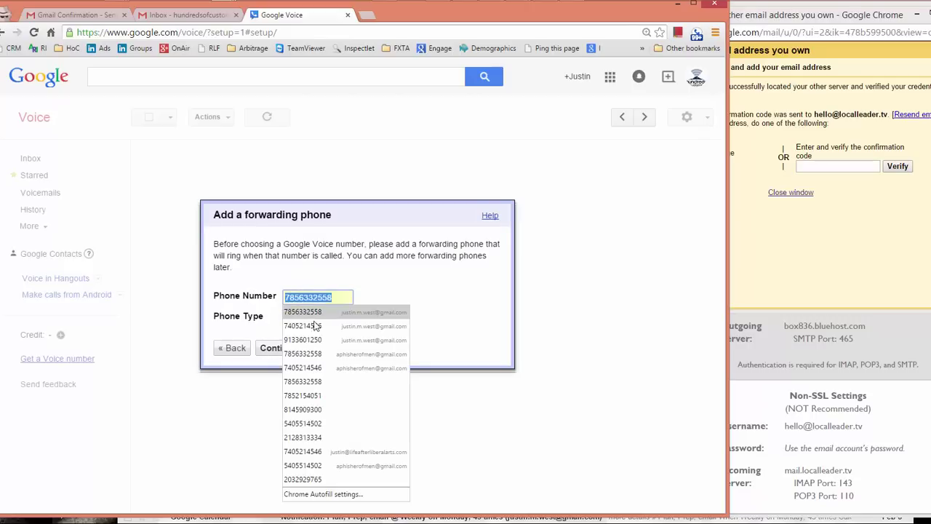
{"action": "left_click", "coordinate": [408, 259]}
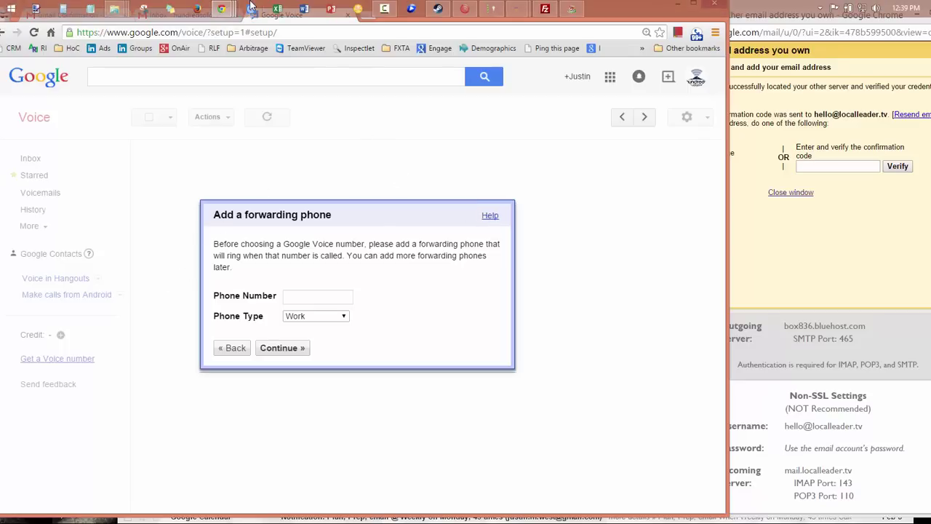
Step: Load Google Voice in the Gmail window, view Starred, then return to the Inbox
{"action": "mouse_move", "coordinate": [222, 9]}
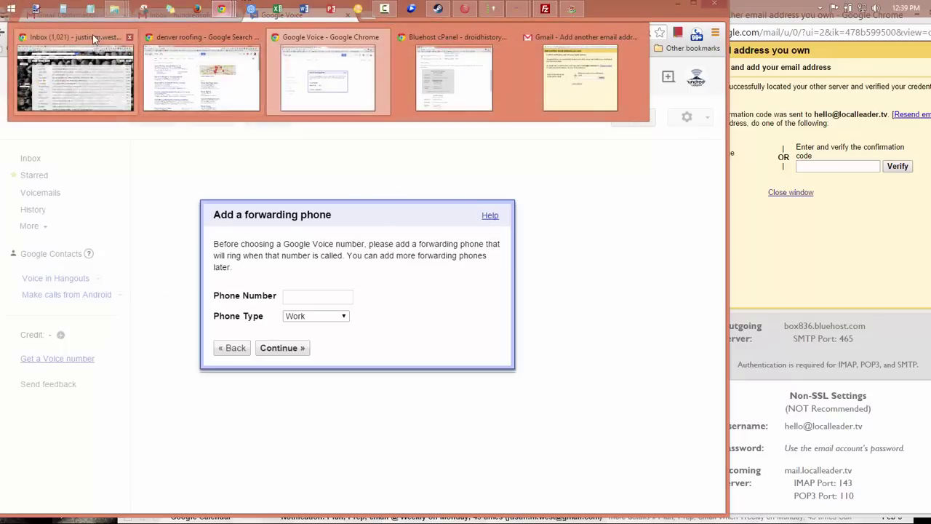
{"action": "left_click", "coordinate": [74, 76]}
{"action": "key", "text": "ctrl+l"}
{"action": "type", "text": "voice.google.com"}
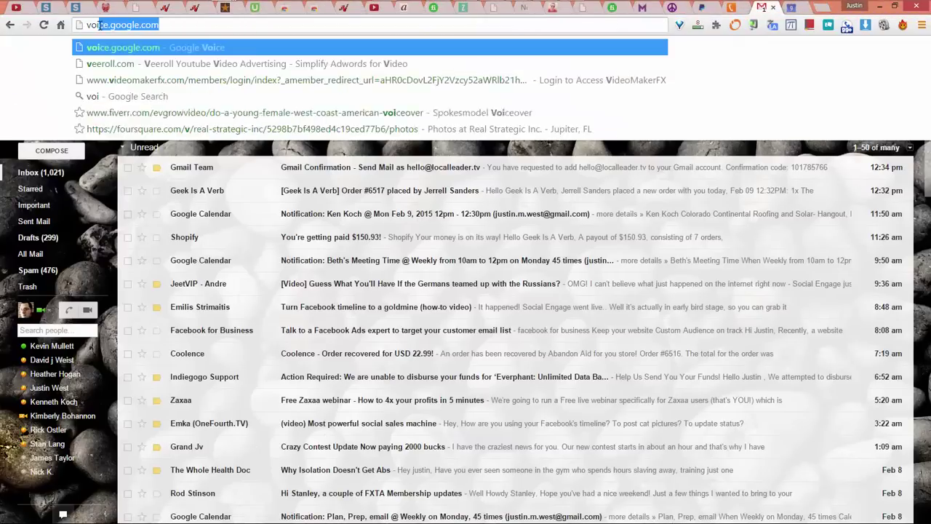
{"action": "key", "text": "Return"}
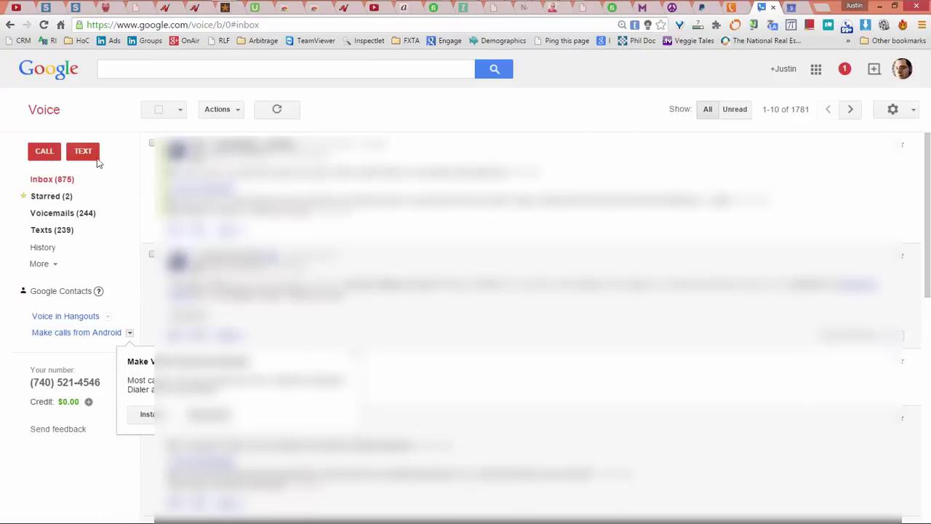
{"action": "left_click", "coordinate": [53, 195]}
{"action": "left_click", "coordinate": [58, 181]}
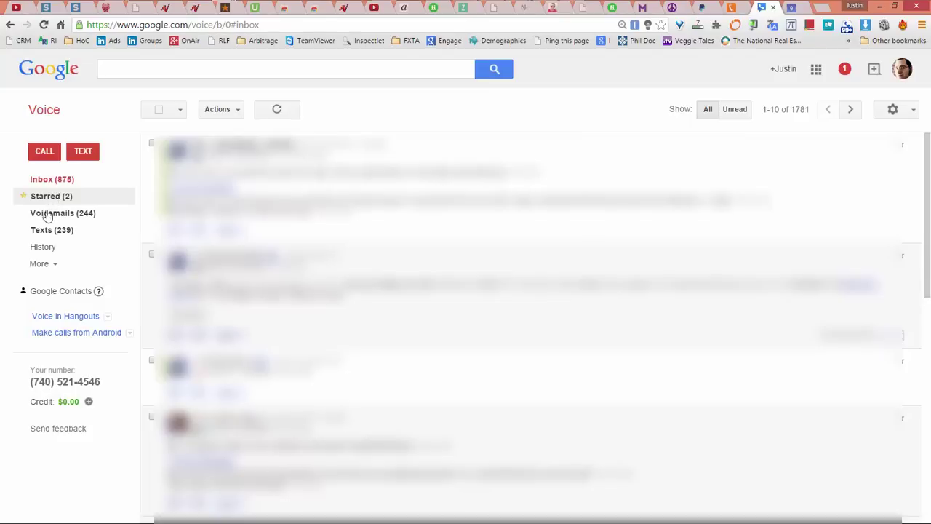
Step: In Google Voice Settings, enable forwarding to the cell (AT&T) phone and view Voicemail & Text
{"action": "left_click", "coordinate": [914, 115]}
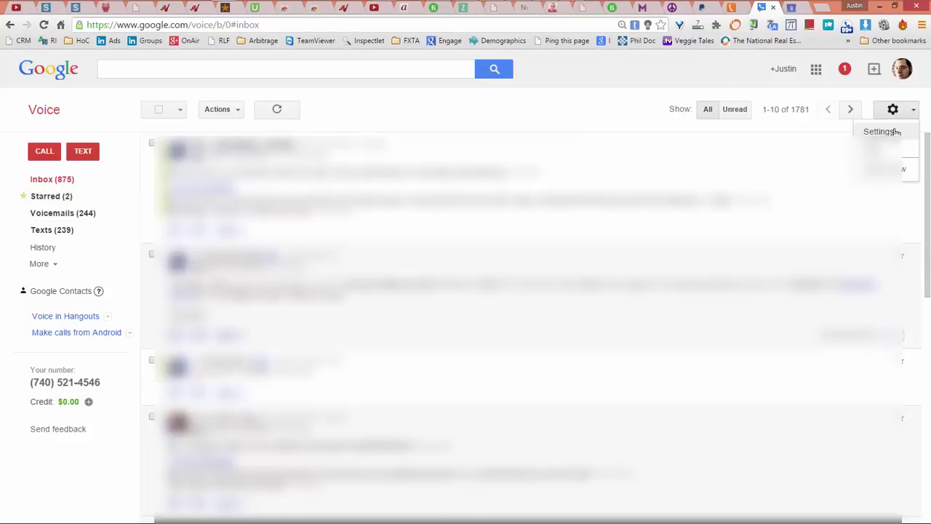
{"action": "left_click", "coordinate": [888, 131]}
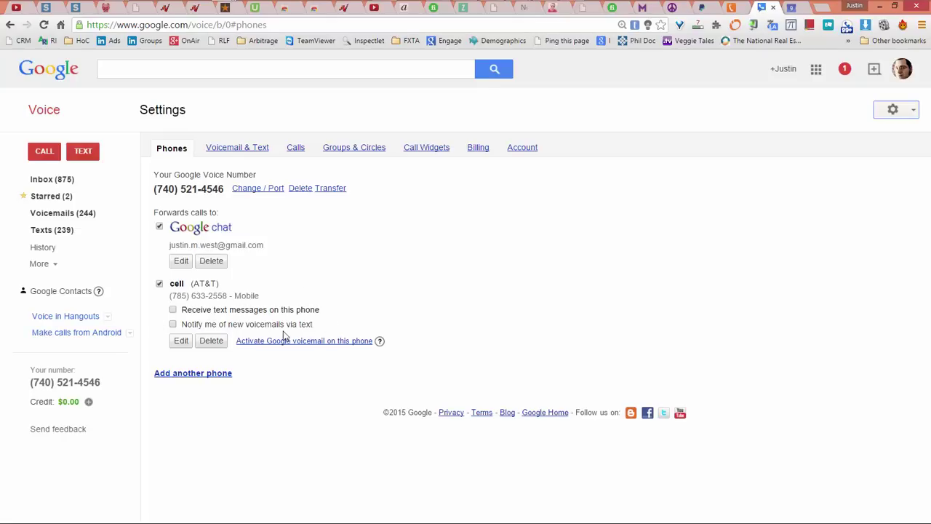
{"action": "left_click", "coordinate": [160, 284]}
{"action": "left_click", "coordinate": [243, 149]}
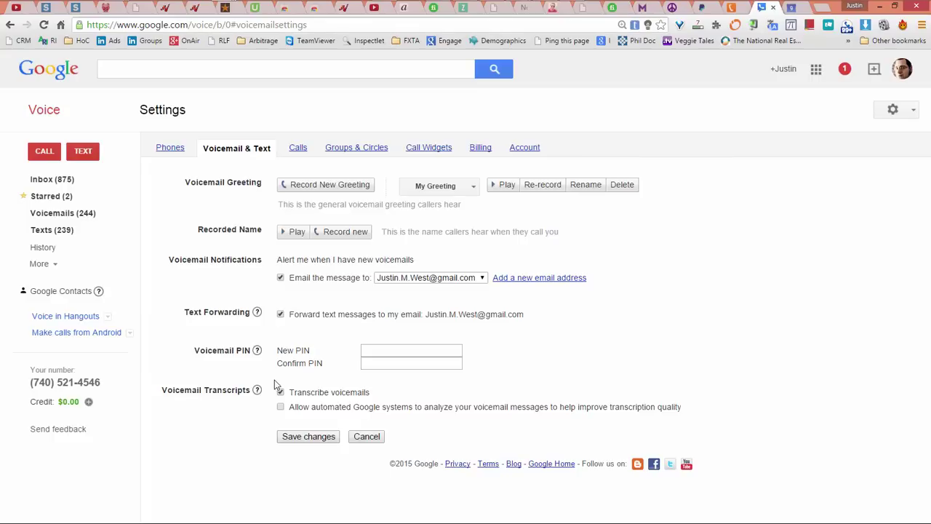
Step: Toggle the Transcribe voicemails checkbox on the Voicemail & Text settings tab
{"action": "left_click", "coordinate": [280, 389]}
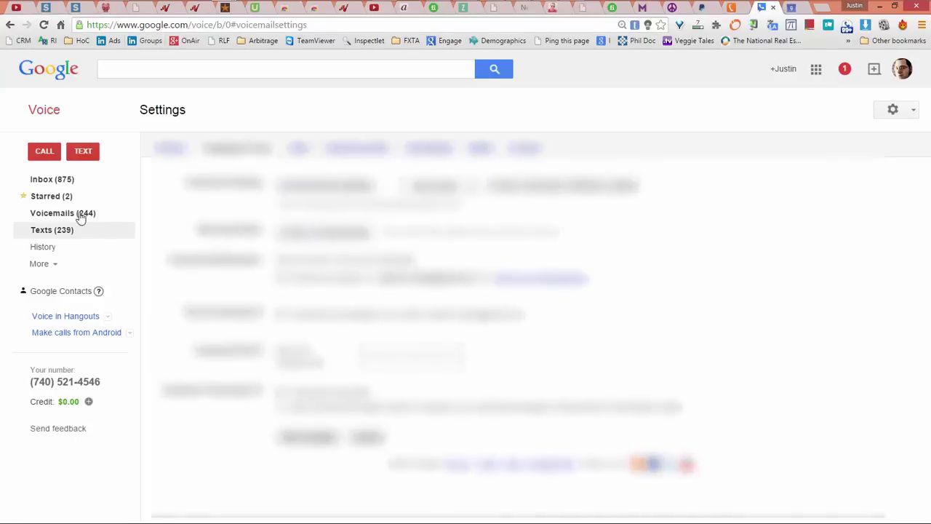
Step: Edit a voicemail's transcript in the inbox, selecting all its text, then return to the gear settings menu
{"action": "left_click", "coordinate": [58, 181]}
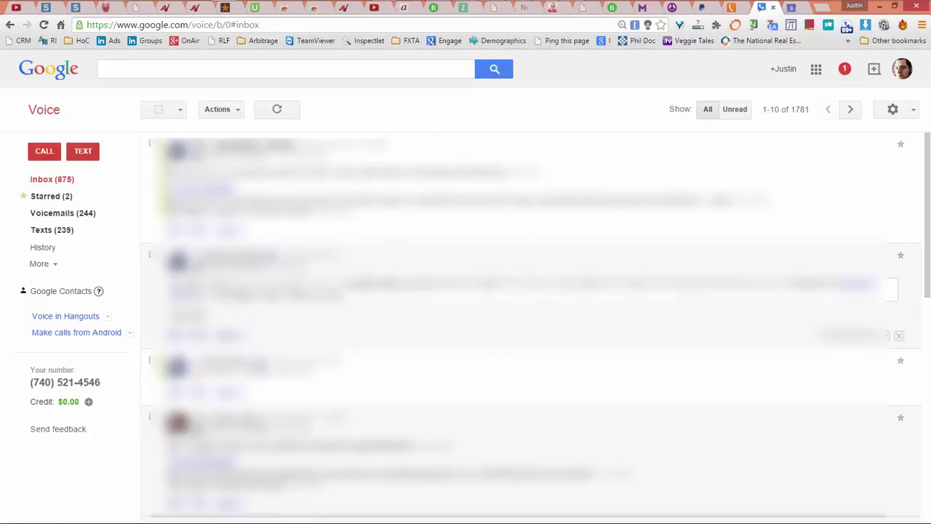
{"action": "scroll", "coordinate": [335, 307], "scroll_direction": "down", "scroll_amount": 1}
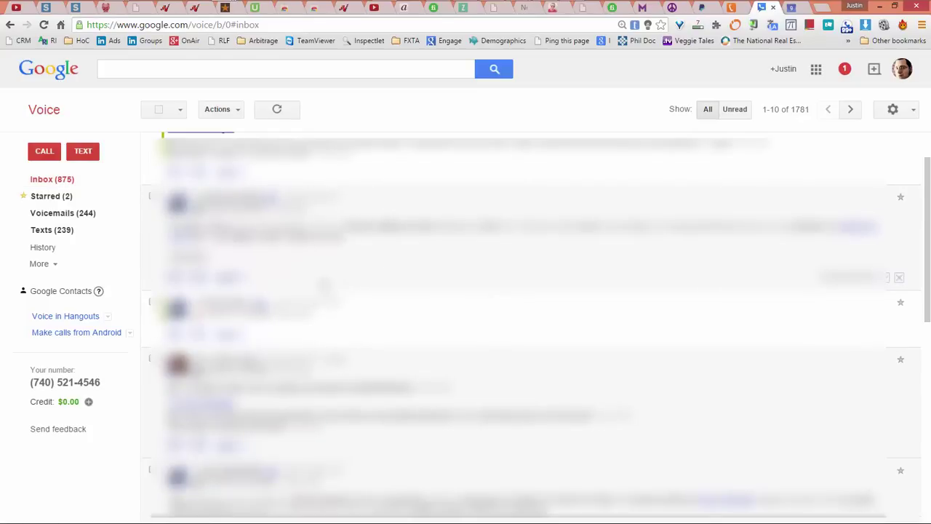
{"action": "scroll", "coordinate": [325, 294], "scroll_direction": "down", "scroll_amount": 2}
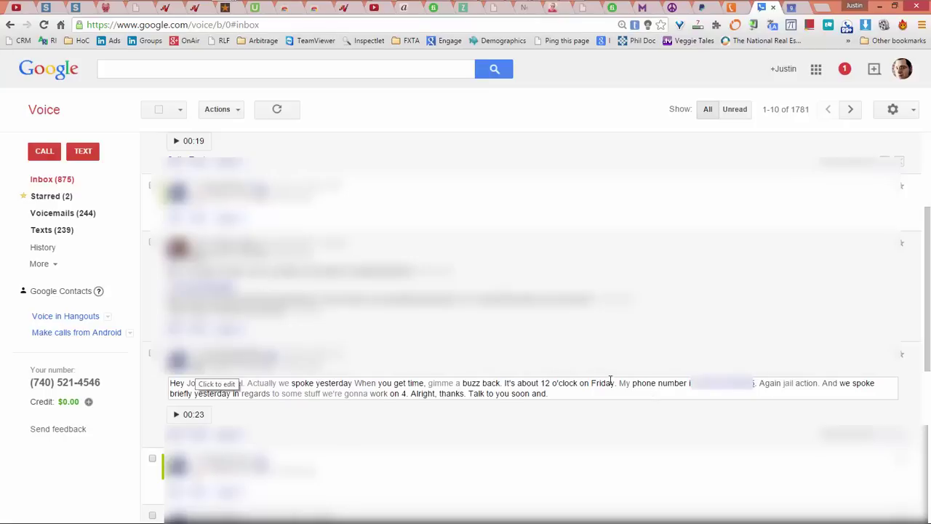
{"action": "left_click_drag", "start_coordinate": [459, 383], "coordinate": [419, 383]}
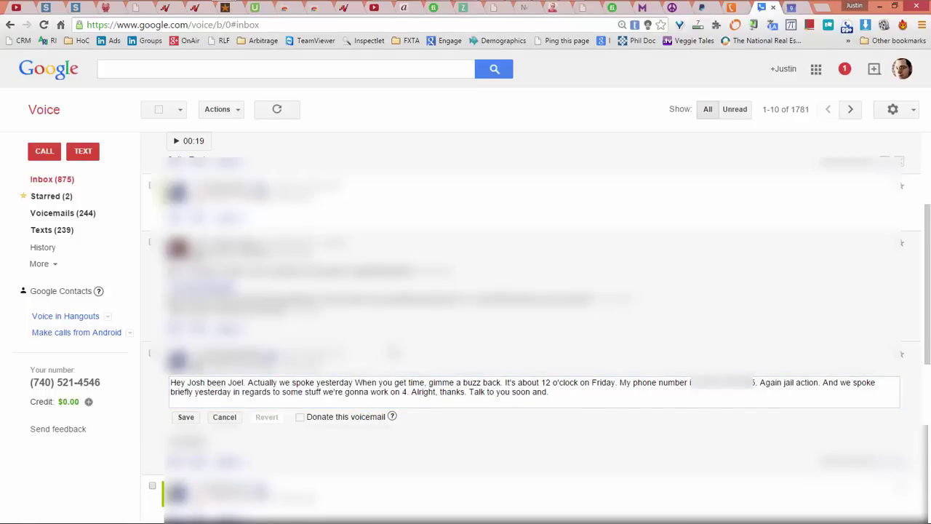
{"action": "key", "text": "ctrl+a"}
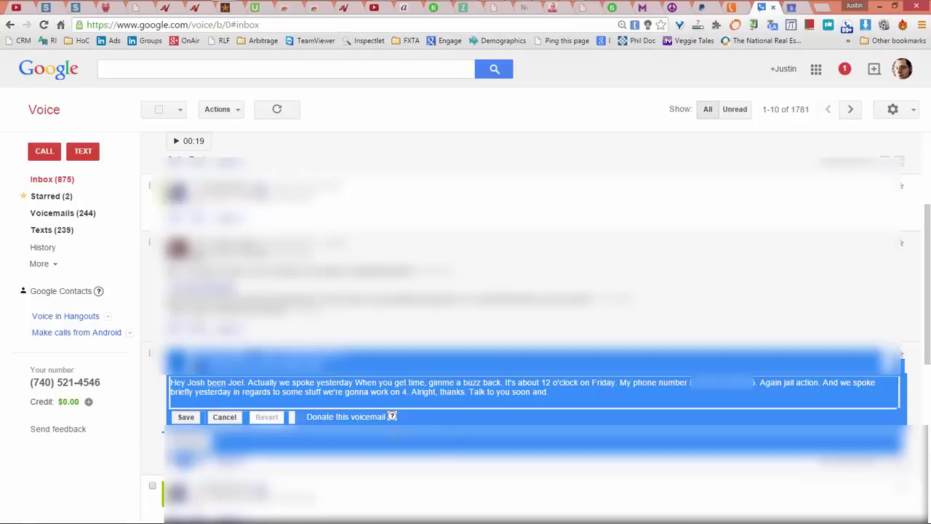
{"action": "left_click", "coordinate": [227, 418]}
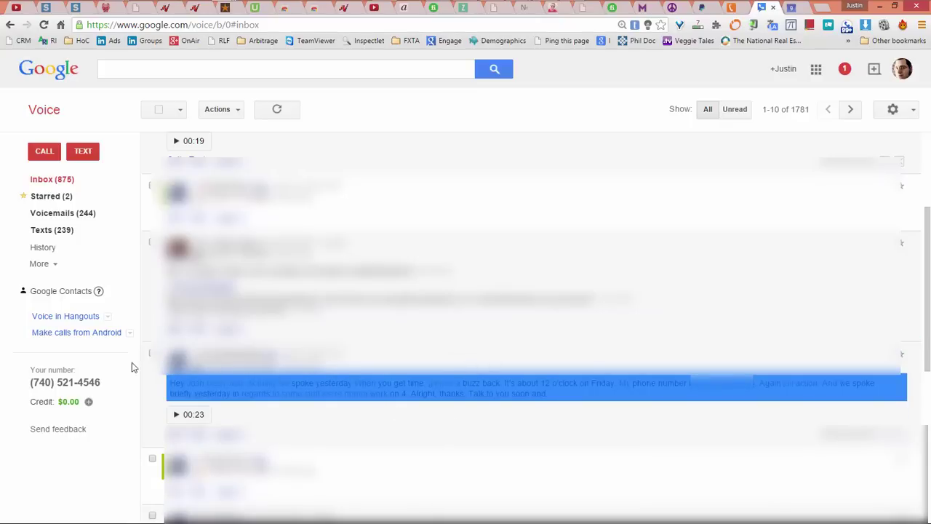
{"action": "left_click", "coordinate": [188, 393]}
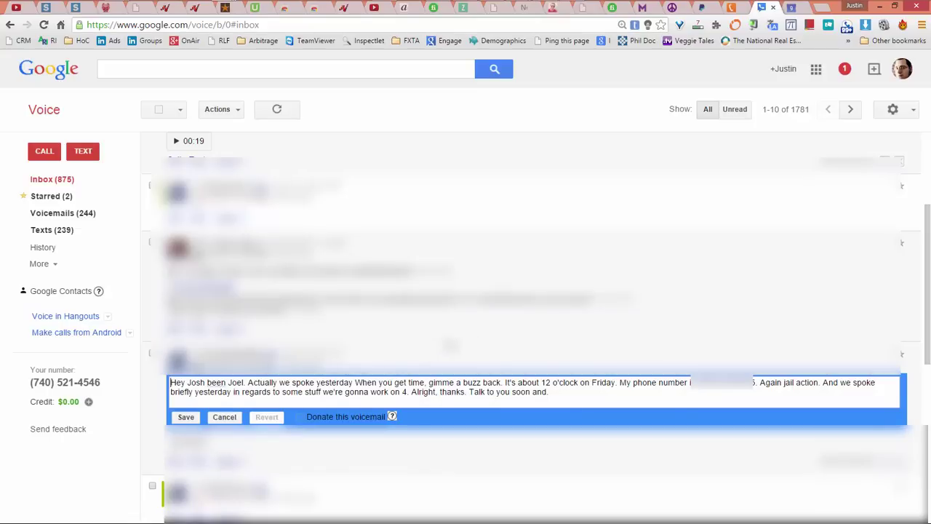
{"action": "key", "text": "ctrl+a"}
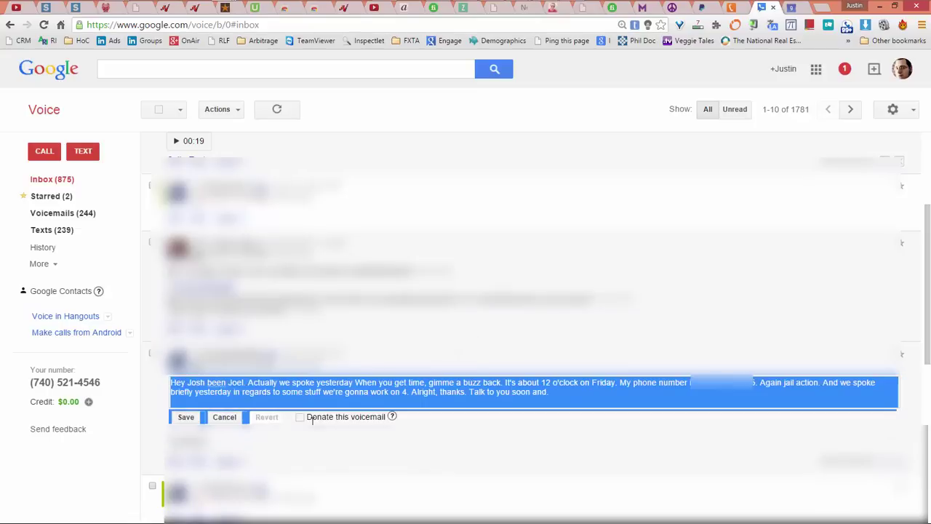
{"action": "left_click", "coordinate": [248, 418]}
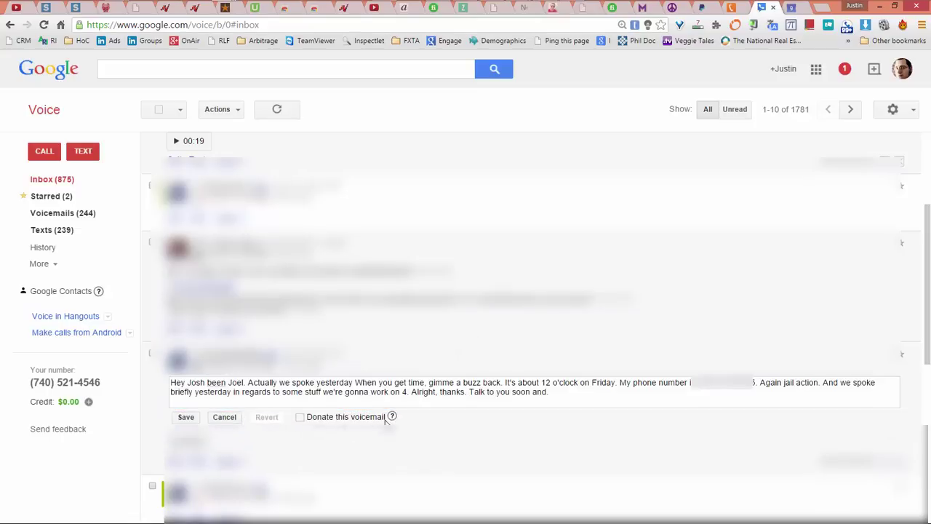
{"action": "scroll", "coordinate": [364, 402], "scroll_direction": "down", "scroll_amount": 2}
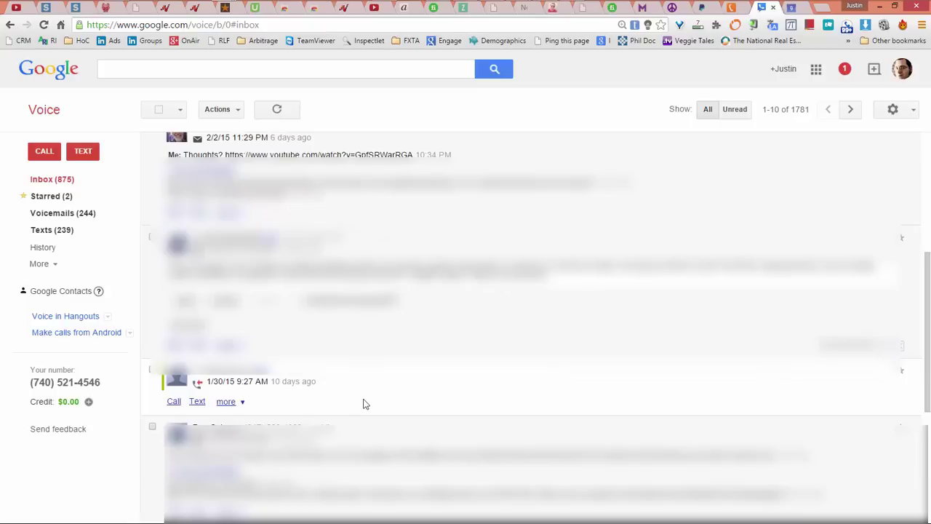
{"action": "scroll", "coordinate": [361, 401], "scroll_direction": "up", "scroll_amount": 2}
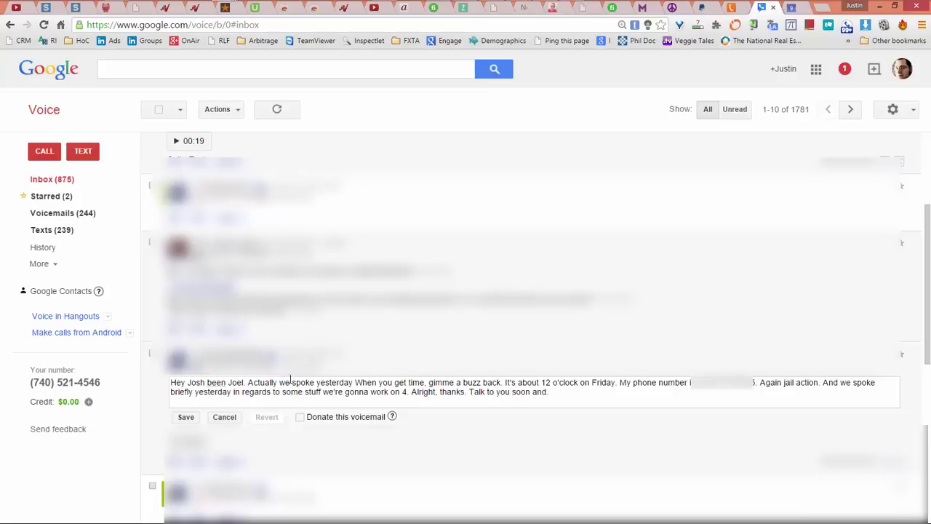
{"action": "left_click", "coordinate": [914, 111]}
Step: Go from Google Voice's Voicemail & Text settings to the Calls tab showing call screening options
{"action": "left_click", "coordinate": [883, 130]}
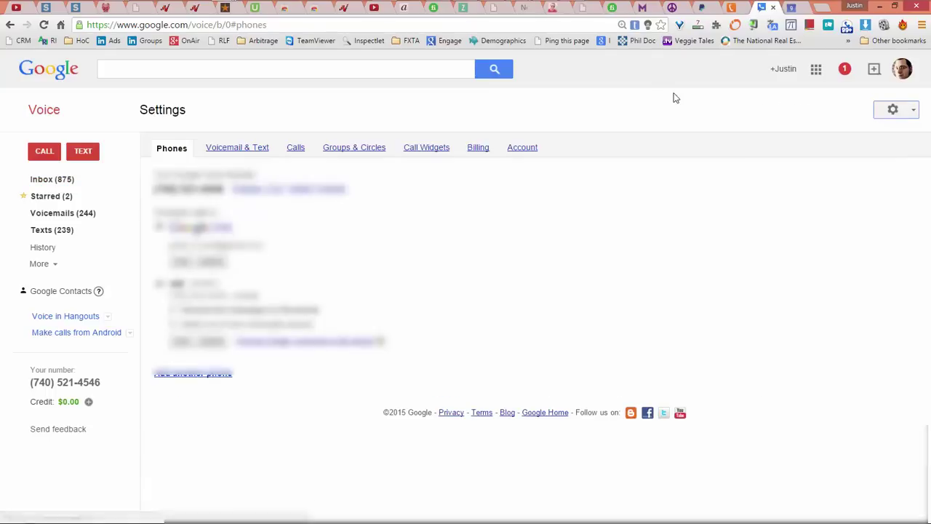
{"action": "left_click", "coordinate": [259, 149]}
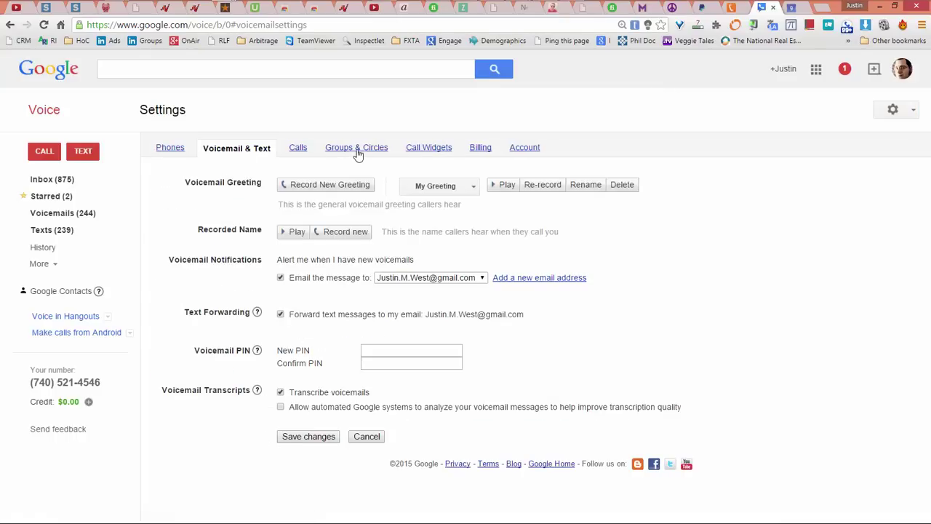
{"action": "left_click", "coordinate": [298, 149]}
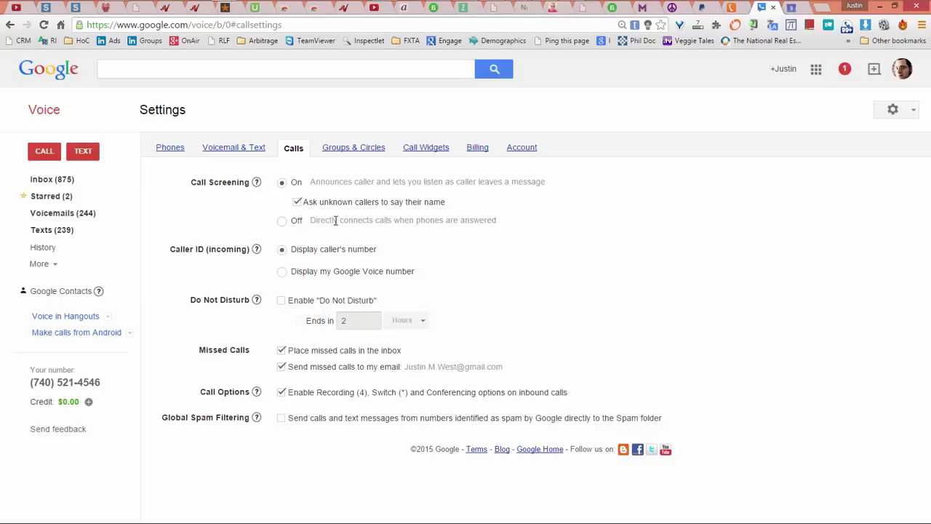
Step: Start turning call screening off, read the warning, then cancel so screening stays On
{"action": "left_click", "coordinate": [281, 221]}
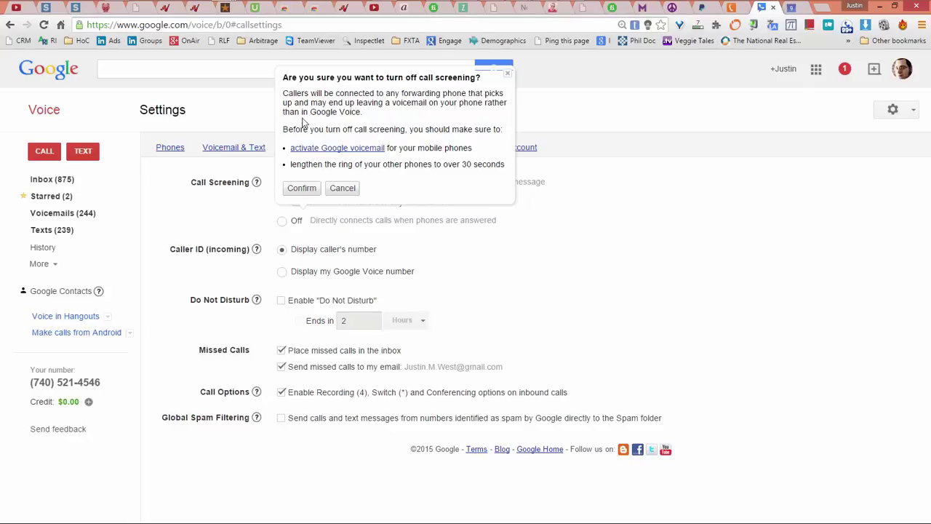
{"action": "left_click_drag", "start_coordinate": [283, 129], "coordinate": [386, 148]}
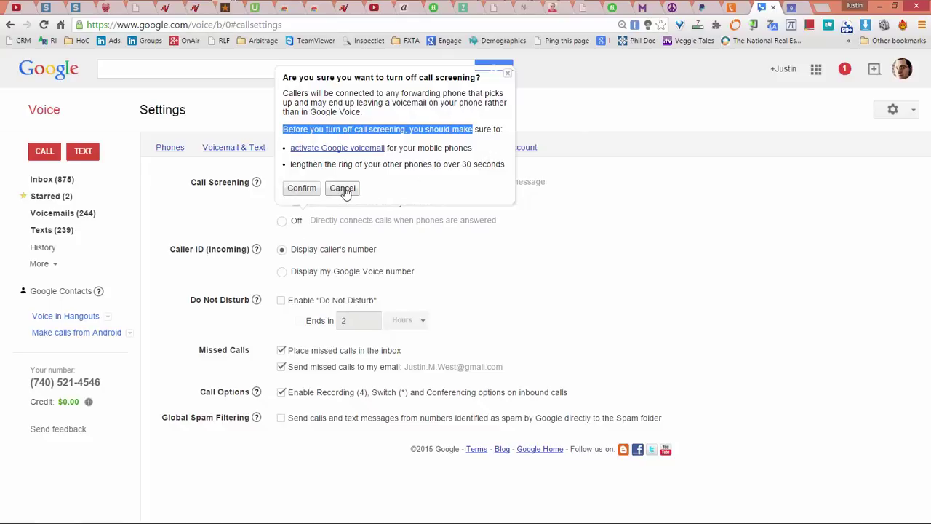
{"action": "left_click", "coordinate": [509, 77]}
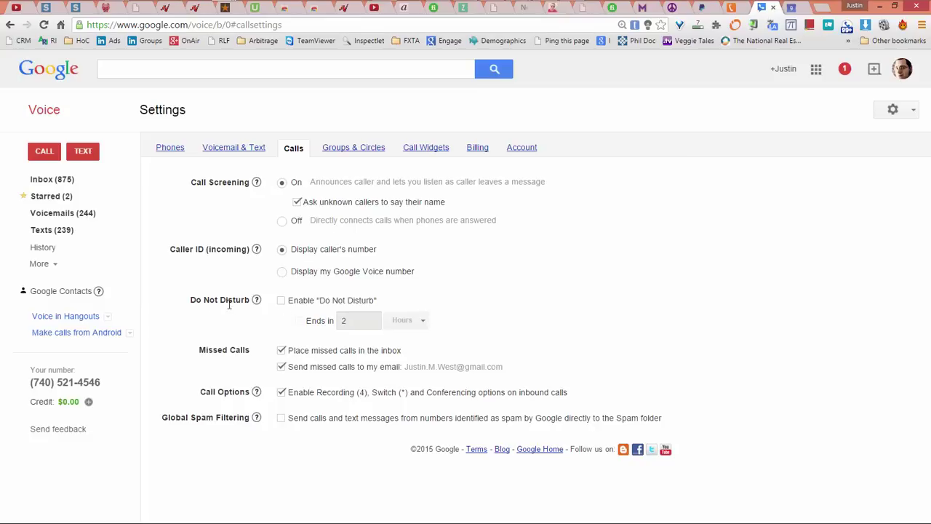
{"action": "left_click", "coordinate": [283, 302]}
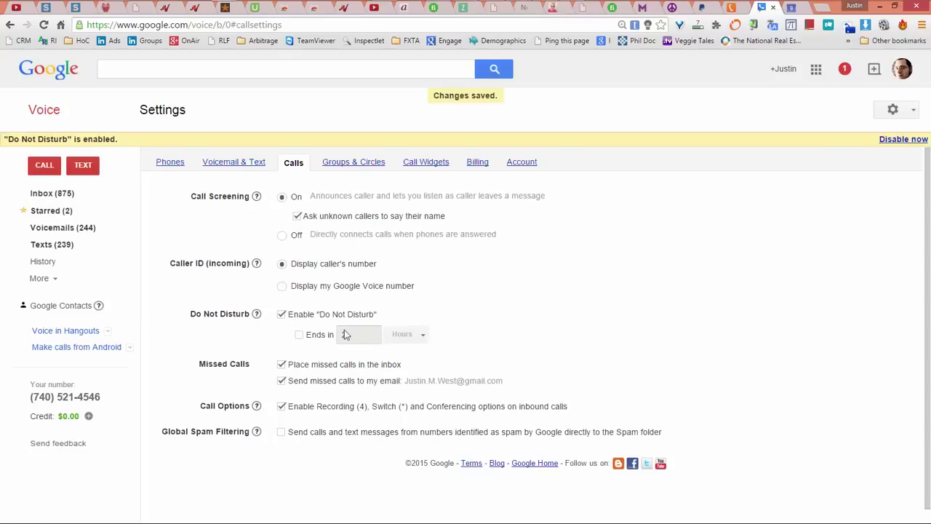
{"action": "left_click", "coordinate": [282, 314]}
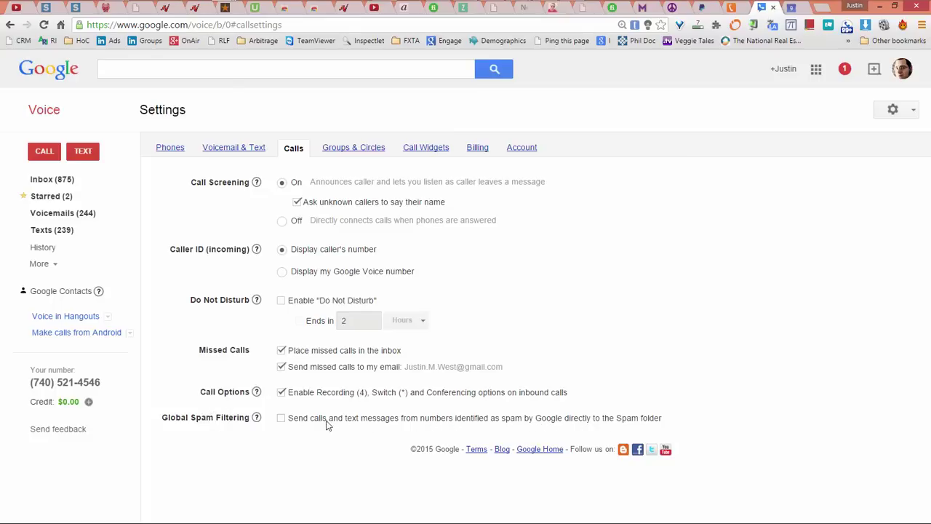
{"action": "left_click", "coordinate": [281, 419]}
{"action": "left_click", "coordinate": [282, 421]}
Step: Open Groups & Circles, highlight the caller-treatment intro, and scroll through the circles' forwarding and screening list
{"action": "left_click", "coordinate": [353, 148]}
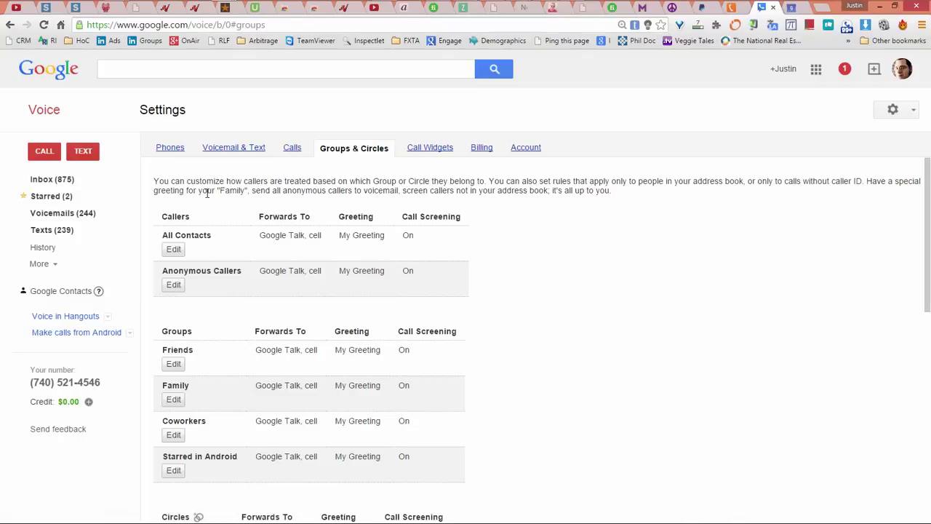
{"action": "left_click_drag", "start_coordinate": [186, 181], "coordinate": [485, 180]}
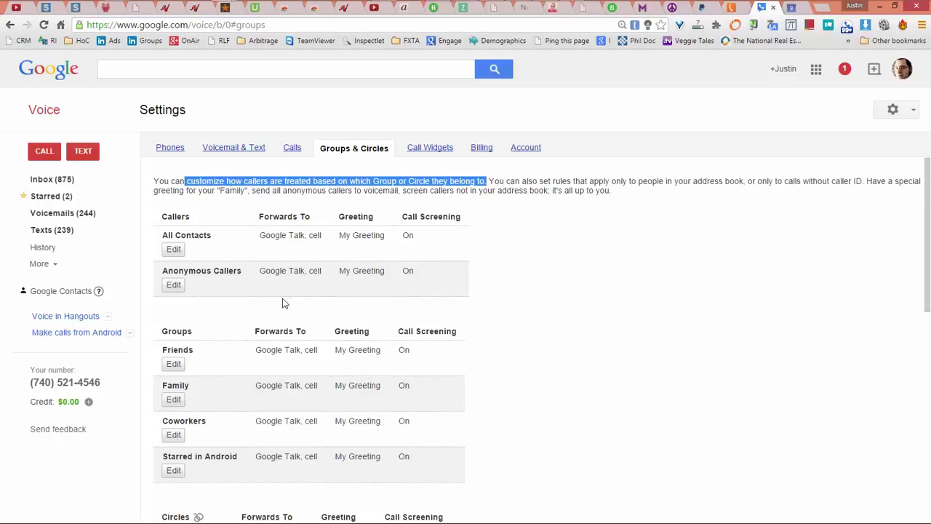
{"action": "scroll", "coordinate": [371, 336], "scroll_direction": "down", "scroll_amount": 7}
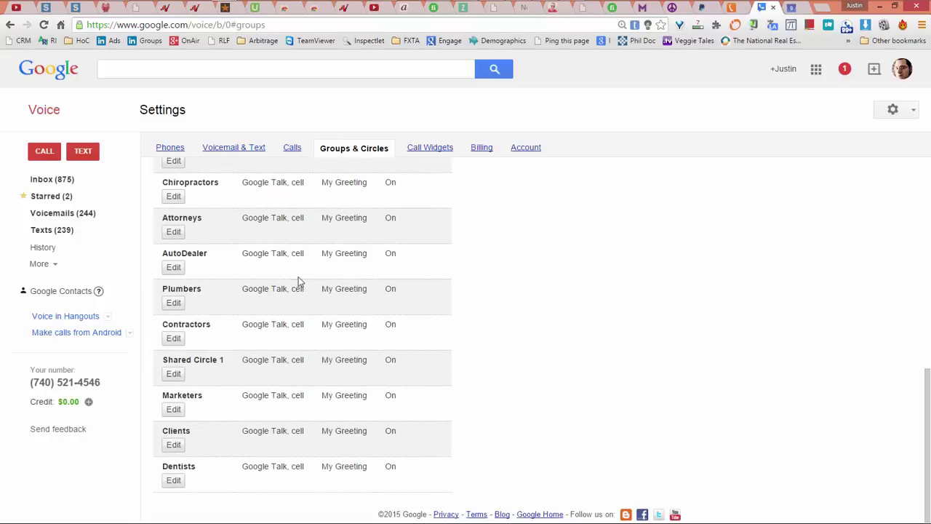
{"action": "scroll", "coordinate": [291, 277], "scroll_direction": "up", "scroll_amount": 4}
{"action": "scroll", "coordinate": [242, 299], "scroll_direction": "down", "scroll_amount": 3}
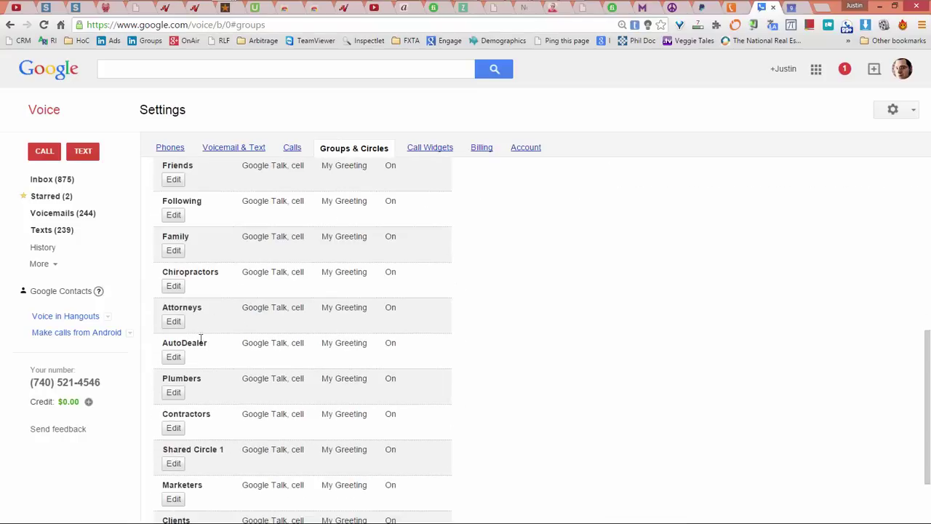
{"action": "scroll", "coordinate": [157, 263], "scroll_direction": "up", "scroll_amount": 5}
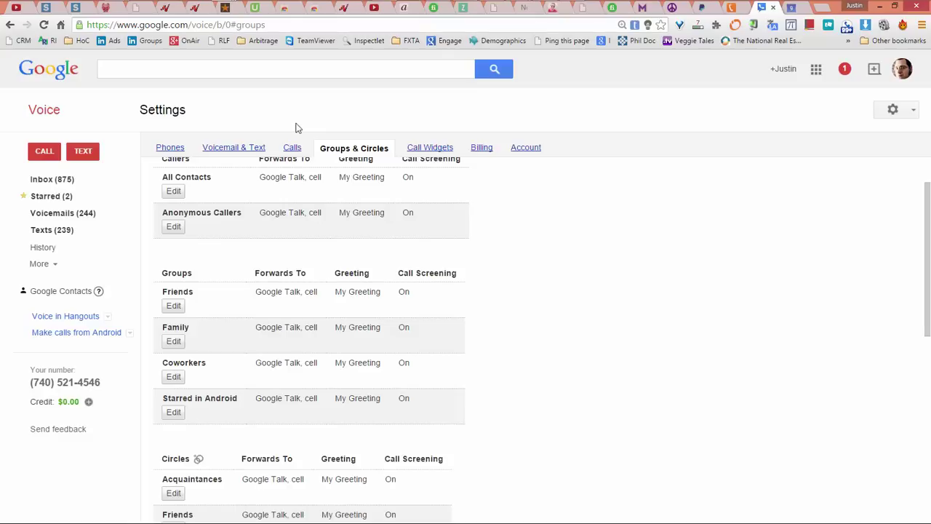
{"action": "scroll", "coordinate": [401, 200], "scroll_direction": "up", "scroll_amount": 1}
{"action": "left_click_drag", "start_coordinate": [186, 180], "coordinate": [485, 180]}
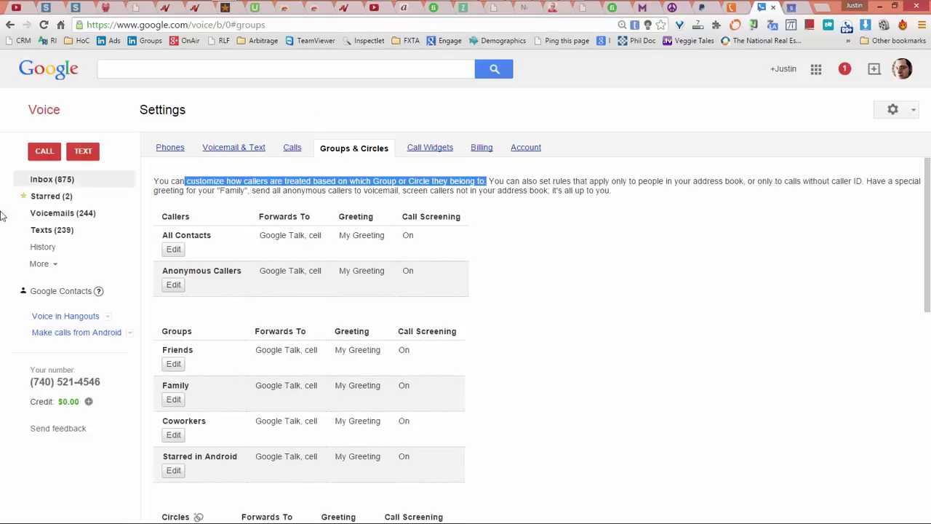
Step: Open Call Widgets and draft a tel: link to the Voice number reading ClickToCall in the search box
{"action": "left_click", "coordinate": [436, 150]}
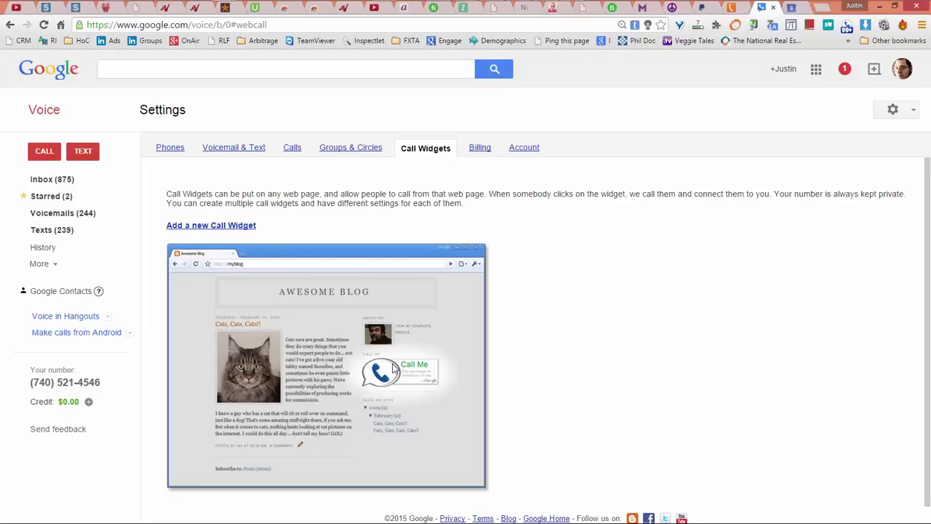
{"action": "scroll", "coordinate": [428, 331], "scroll_direction": "down", "scroll_amount": 1}
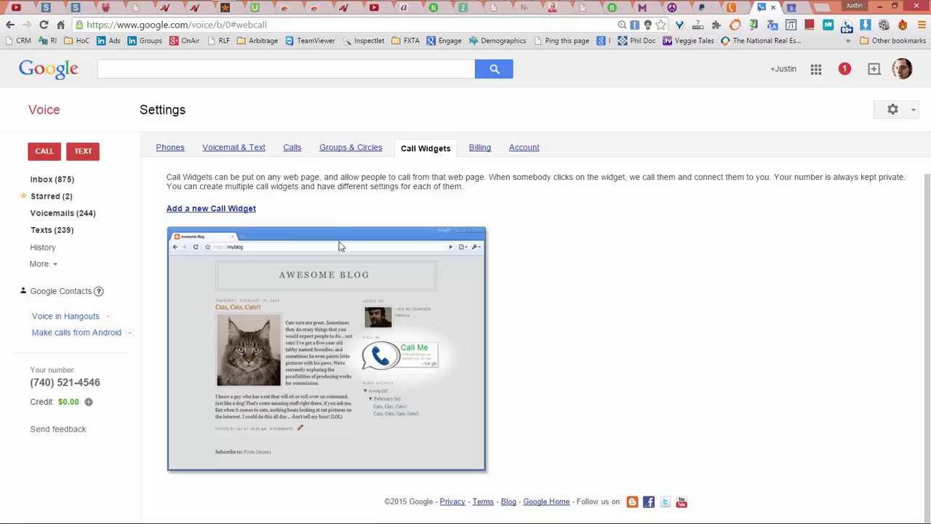
{"action": "left_click", "coordinate": [281, 71]}
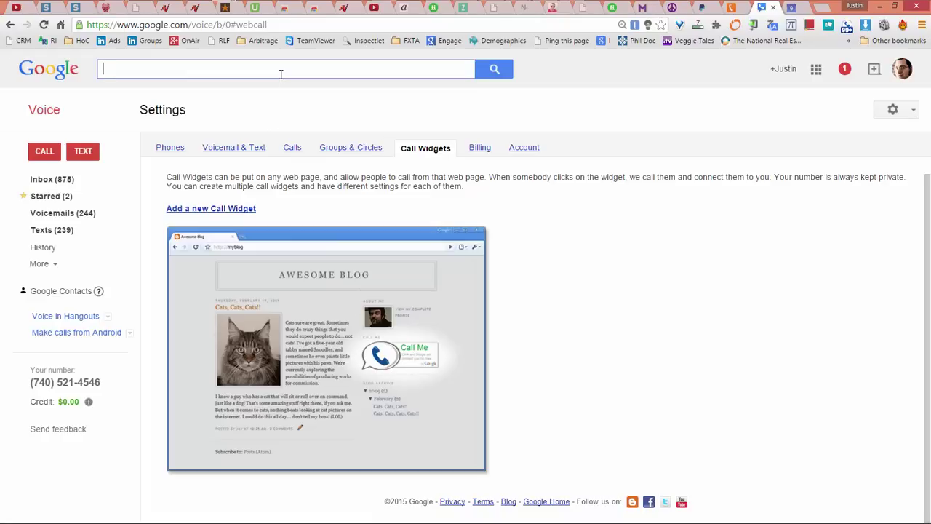
{"action": "type", "text": "<"}
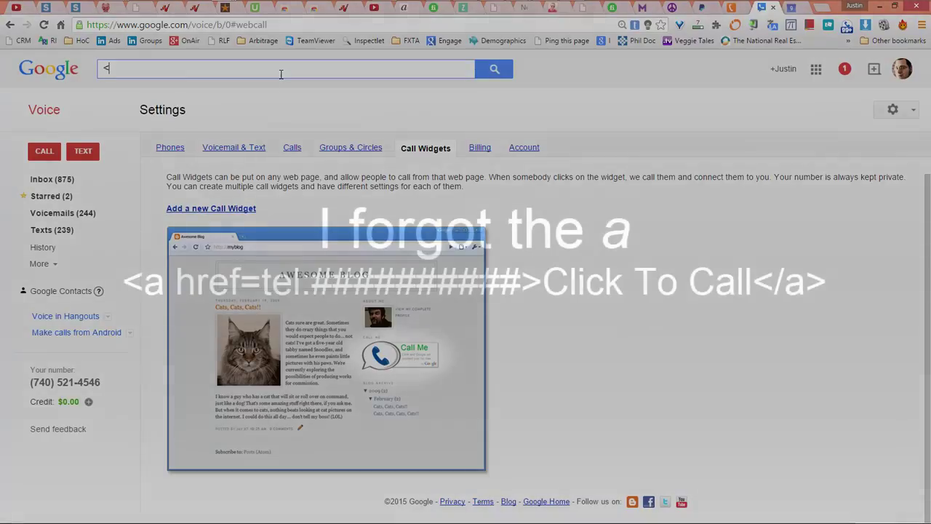
{"action": "type", "text": "h"}
{"action": "type", "text": "f"}
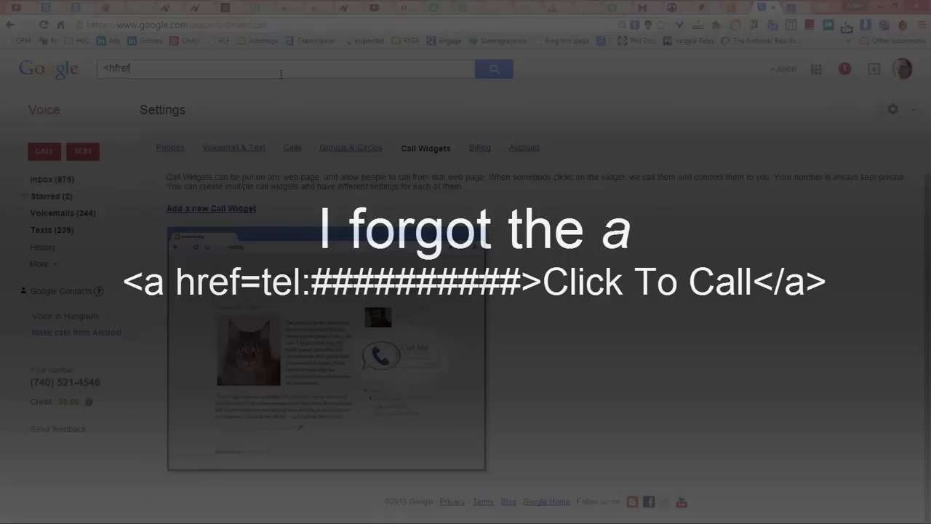
{"action": "type", "text": "ref=tel:"}
{"action": "type", "text": ">"}
{"action": "type", "text": "Call me"}
{"action": "key", "text": "BackSpace"}
{"action": "key", "text": "BackSpace"}
{"action": "key", "text": "BackSpace"}
{"action": "key", "text": "BackSpace"}
{"action": "key", "text": "BackSpace"}
{"action": "key", "text": "BackSpace"}
{"action": "key", "text": "BackSpace"}
{"action": "key", "text": "BackSpace"}
{"action": "type", "text": ">ClickToCall"}
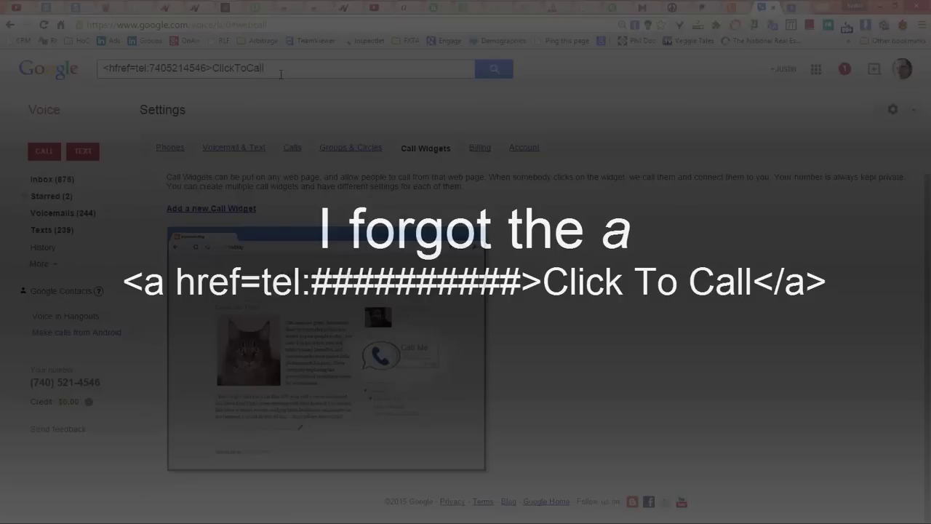
{"action": "type", "text": "</a>"}
Step: Clear the drafted link text and search 'square html' in a new browser tab
{"action": "key", "text": "ctrl+a"}
{"action": "key", "text": "BackSpace"}
{"action": "key", "text": "ctrl+t"}
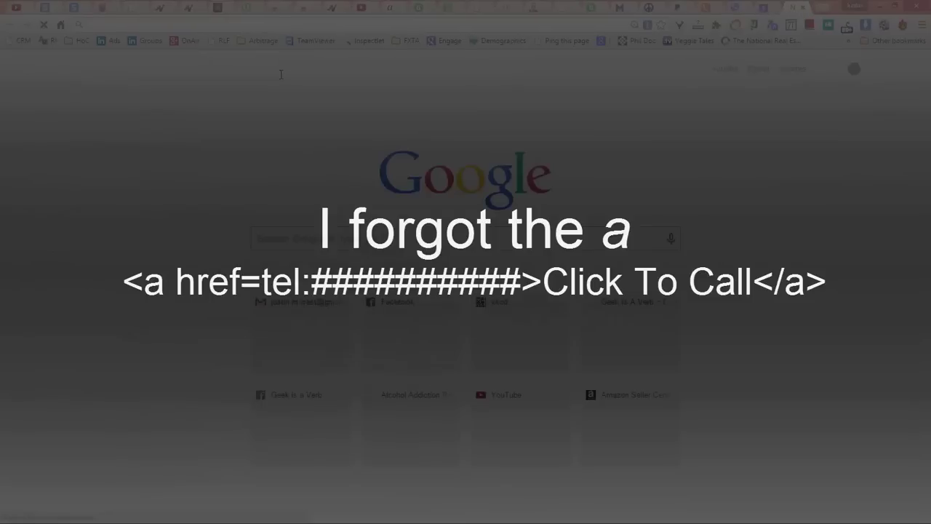
{"action": "type", "text": "square html"}
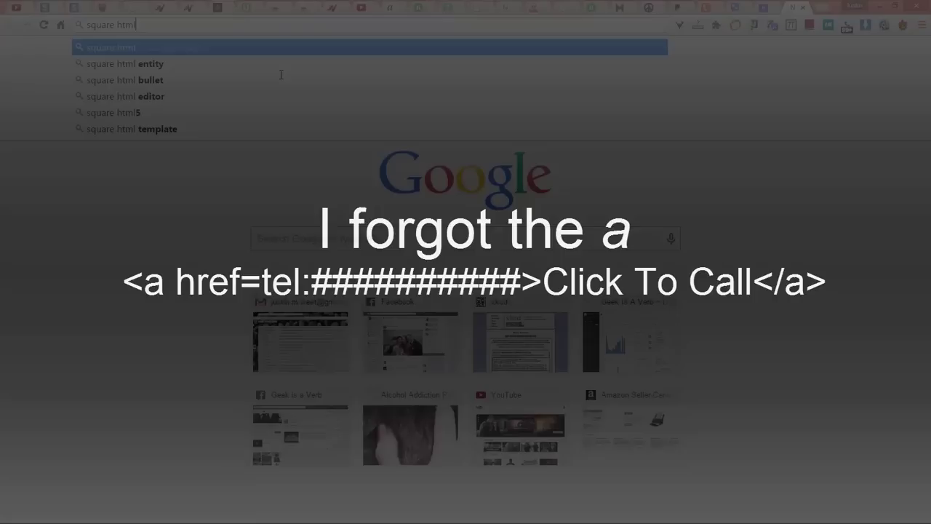
{"action": "key", "text": "Down"}
{"action": "left_click", "coordinate": [281, 79]}
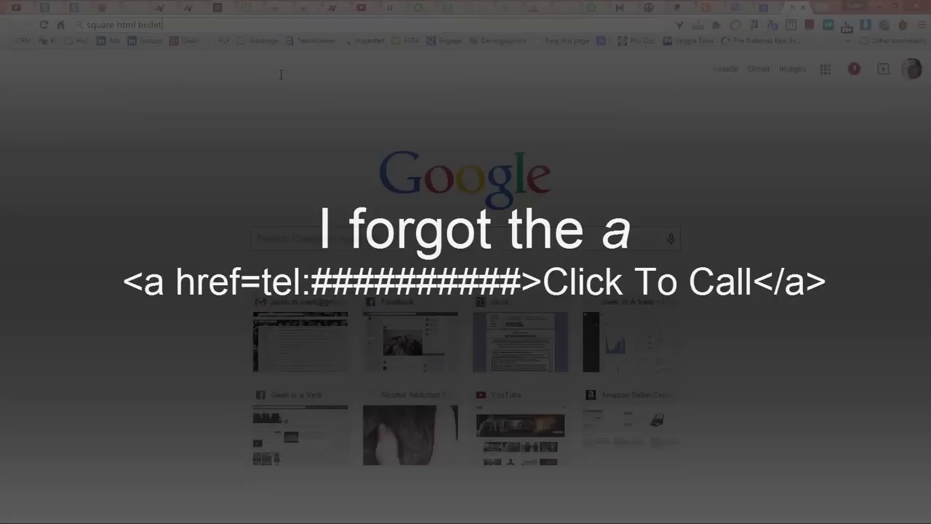
Step: Re-run the search as 'html square' and open the Real-time HTML Editor result
{"action": "left_click_drag", "start_coordinate": [198, 73], "coordinate": [68, 77]}
{"action": "type", "text": "html square"}
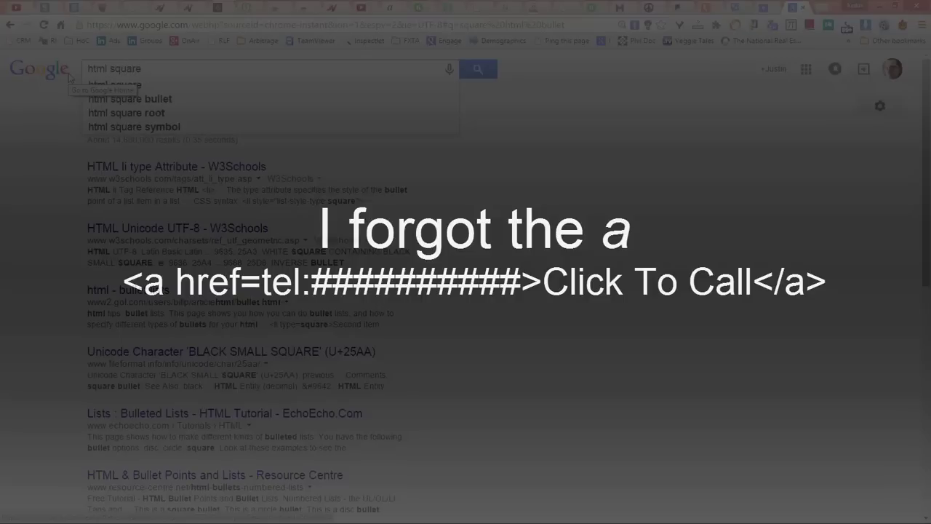
{"action": "key", "text": "Return"}
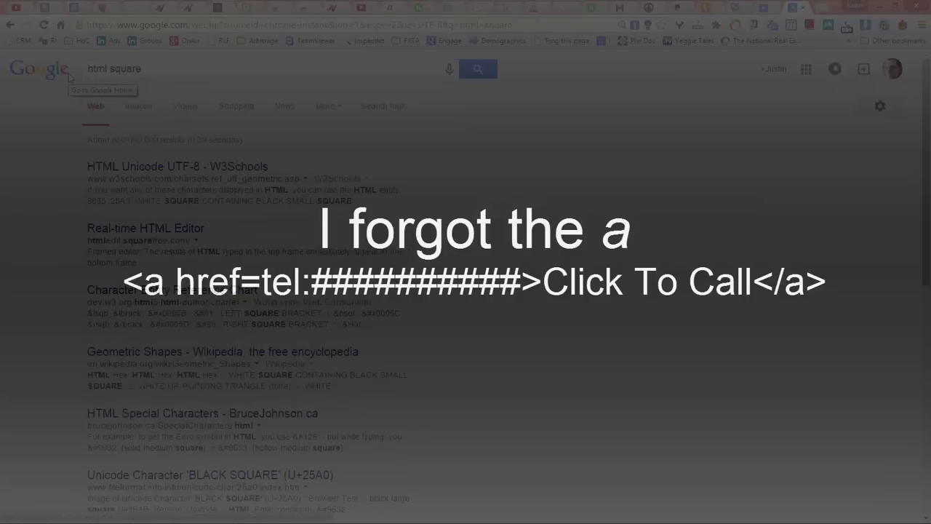
{"action": "left_click", "coordinate": [129, 231]}
Step: Replace the editor's sample HTML with the pasted tel link and check the ClickToCall preview
{"action": "key", "text": "ctrl+a"}
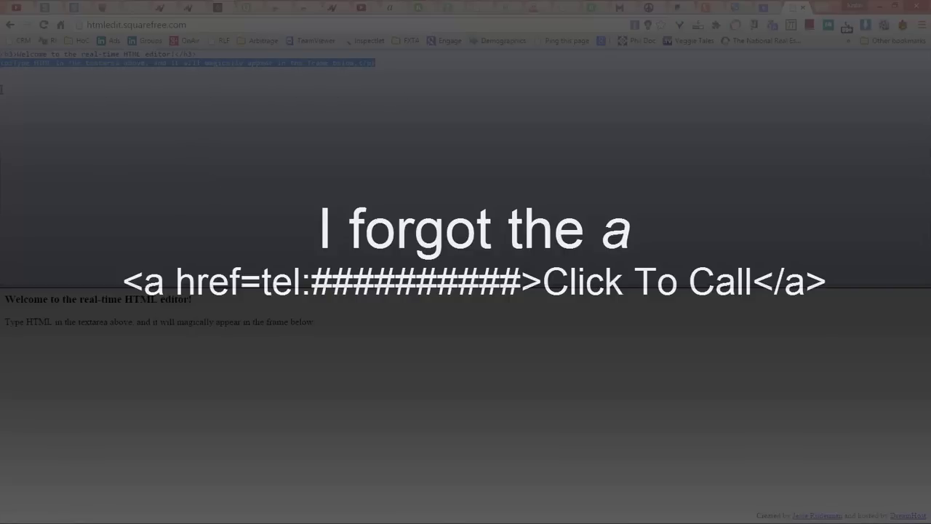
{"action": "key", "text": "ctrl+v"}
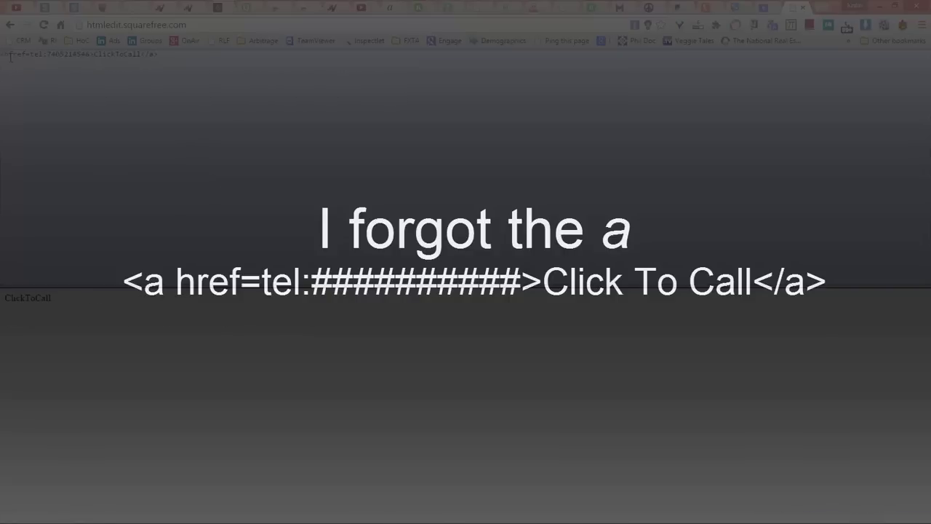
{"action": "double_click", "coordinate": [27, 298]}
{"action": "left_click", "coordinate": [22, 54]}
{"action": "double_click", "coordinate": [45, 300]}
{"action": "left_click", "coordinate": [43, 299]}
Step: Fix the markup into a proper '<a href' tag and test the ClickToCall link
{"action": "left_click", "coordinate": [6, 54]}
{"action": "type", "text": "a"}
{"action": "double_click", "coordinate": [29, 298]}
{"action": "left_click", "coordinate": [99, 54]}
{"action": "key", "text": "BackSpace"}
{"action": "left_click", "coordinate": [32, 303]}
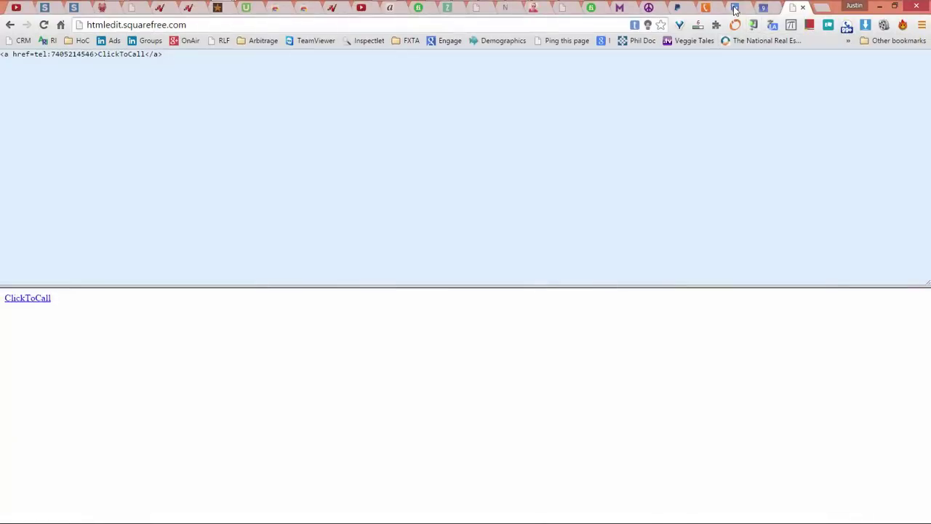
Step: Back in Google Voice, review Billing, then view Account settings with English and Central Time
{"action": "left_click", "coordinate": [734, 8]}
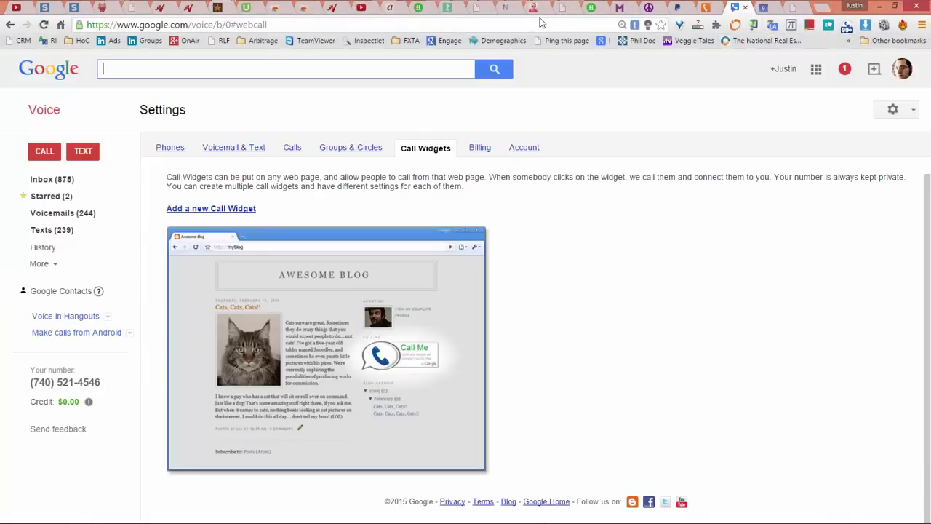
{"action": "left_click", "coordinate": [480, 147]}
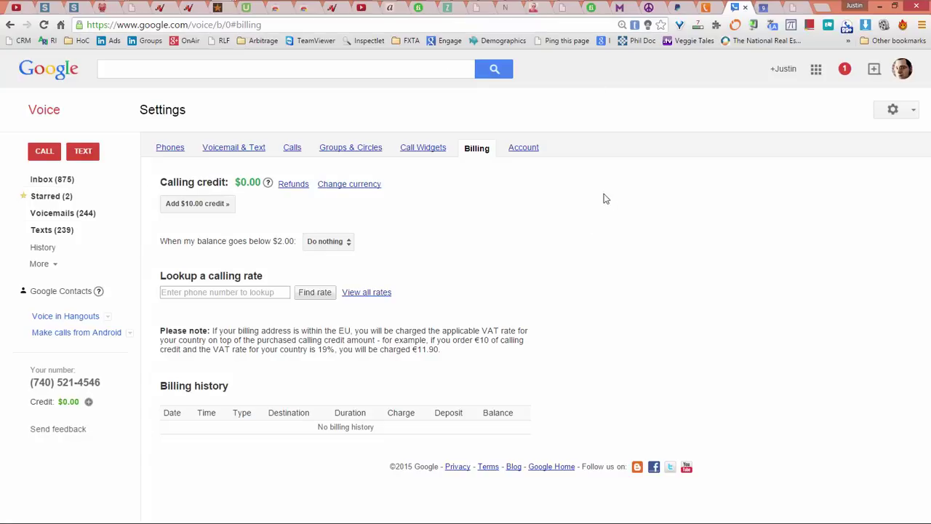
{"action": "left_click", "coordinate": [523, 148]}
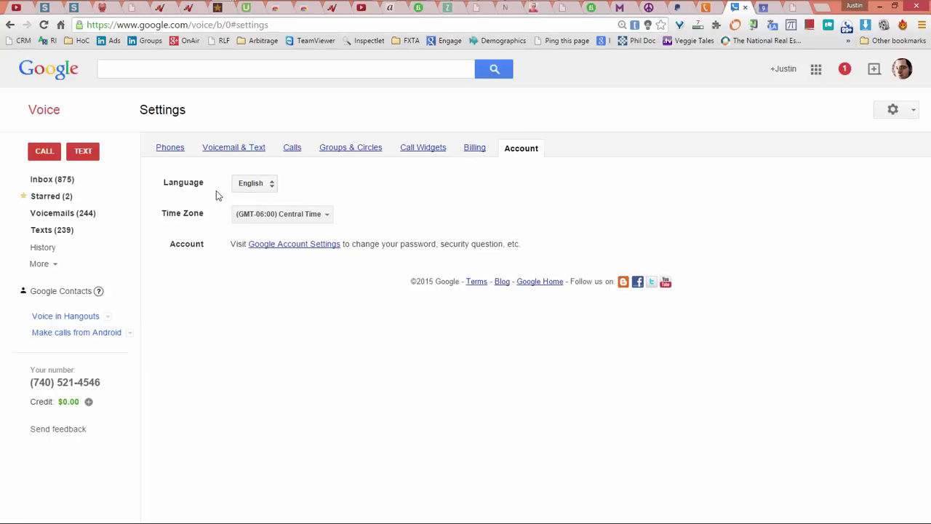